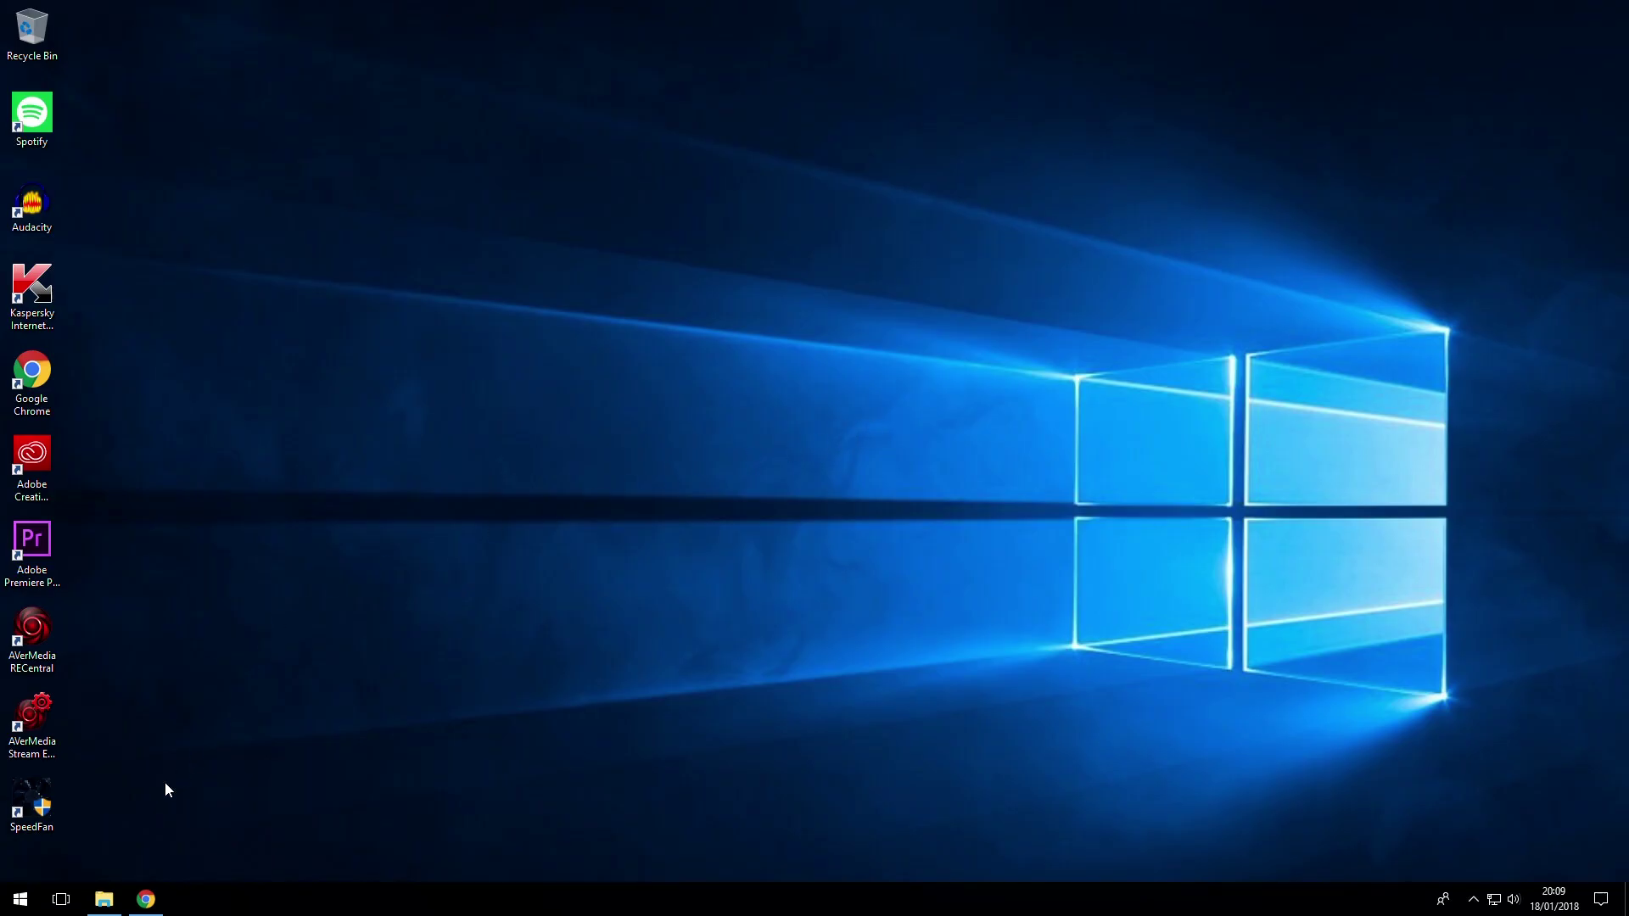
# - Open File Explorer's This PC view, which lists LUMIX (H:) at 59.4 GB
pyautogui.click(104, 899)
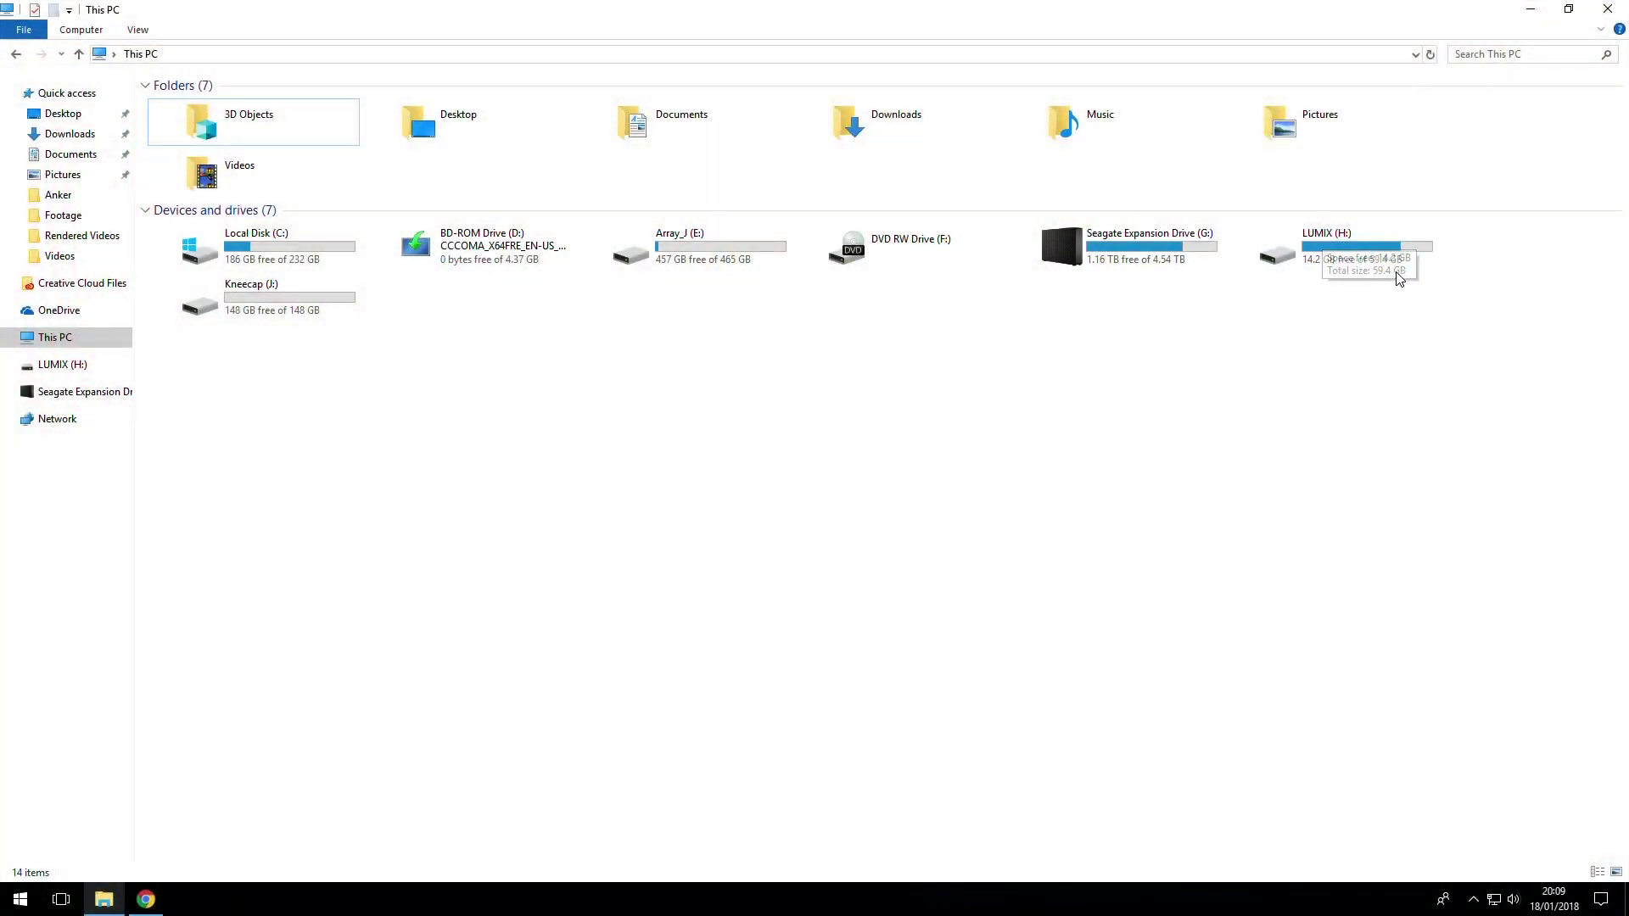
# - Check LUMIX (H:)'s Format dialog, which offers only NTFS or exFAT, then cancel it
pyautogui.click(1356, 266)
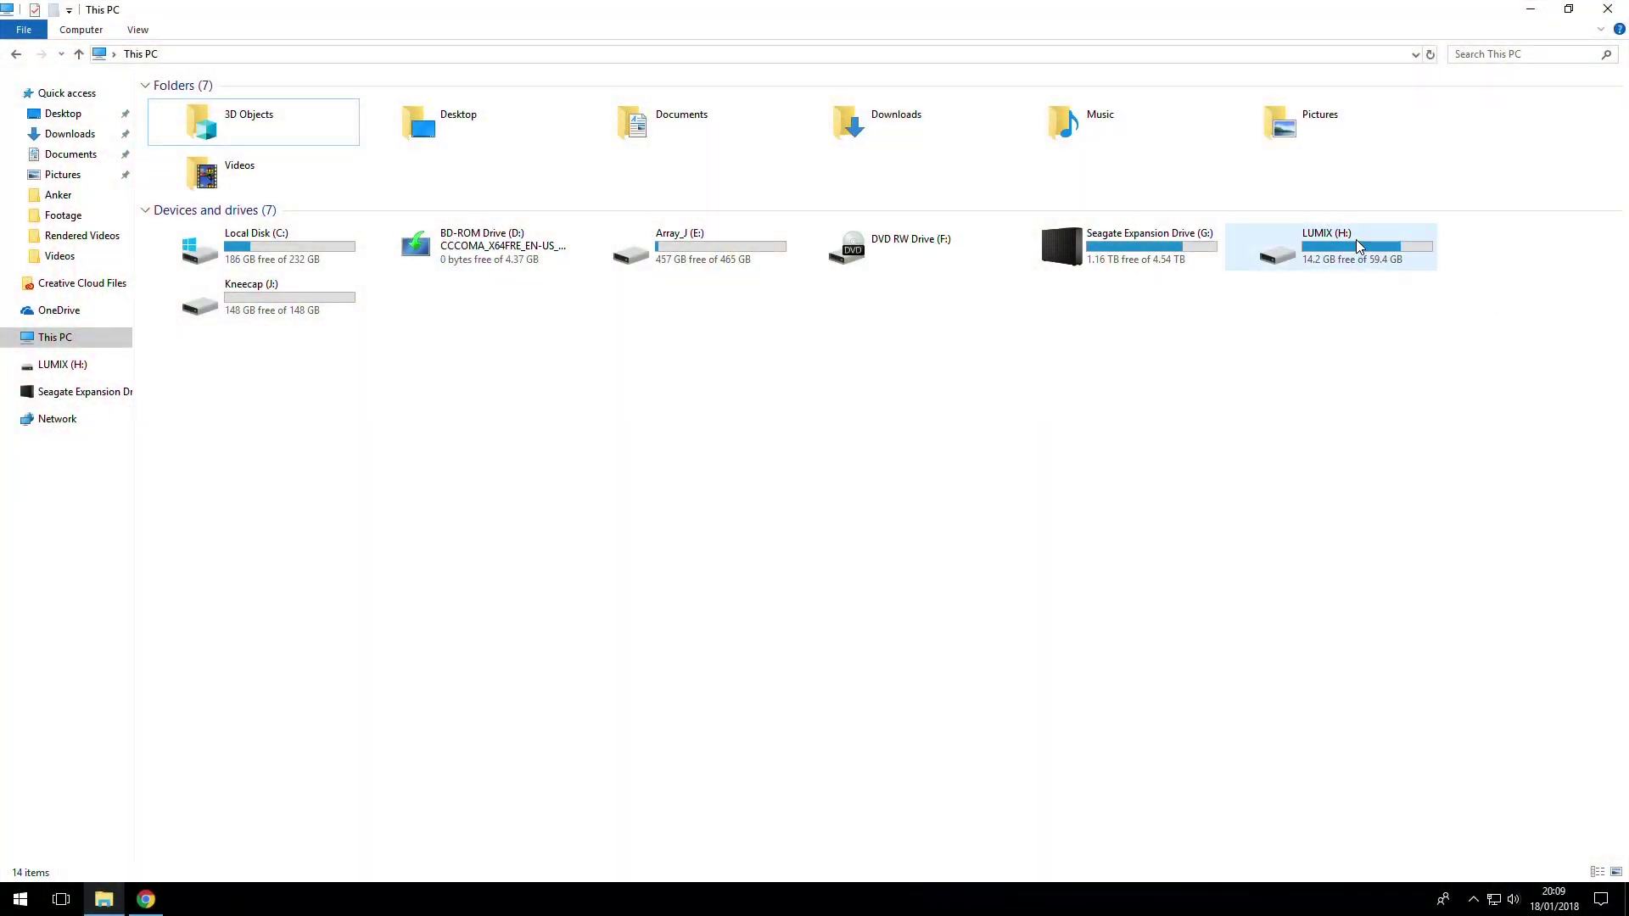
pyautogui.rightClick(1356, 241)
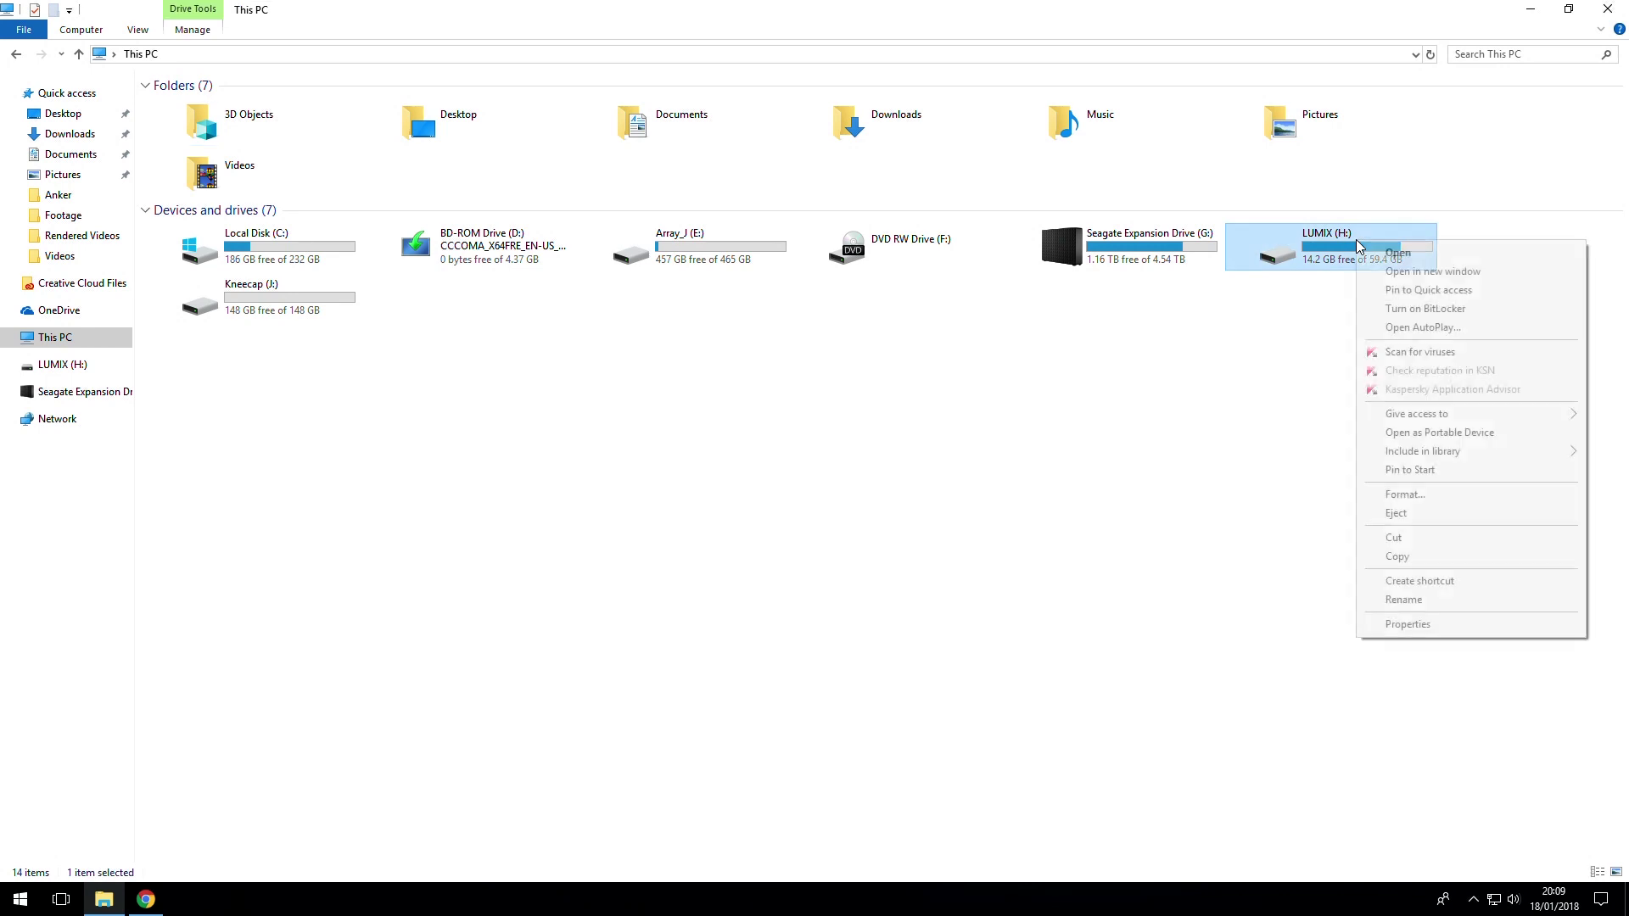
pyautogui.click(1408, 499)
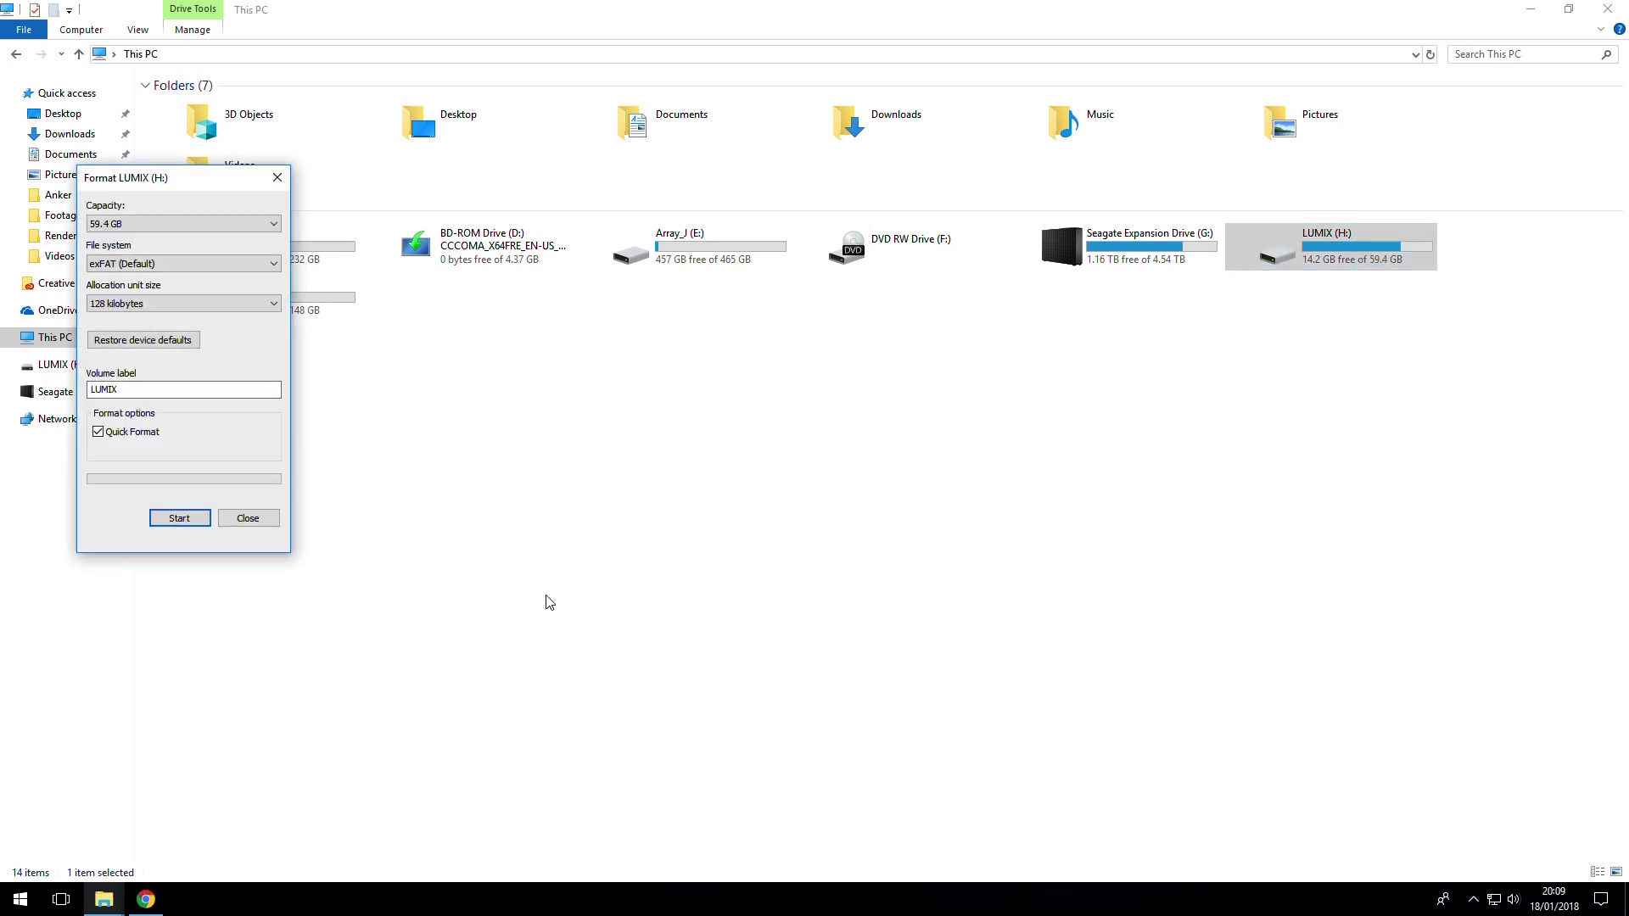
pyautogui.moveTo(180, 182); pyautogui.dragTo(802, 300)
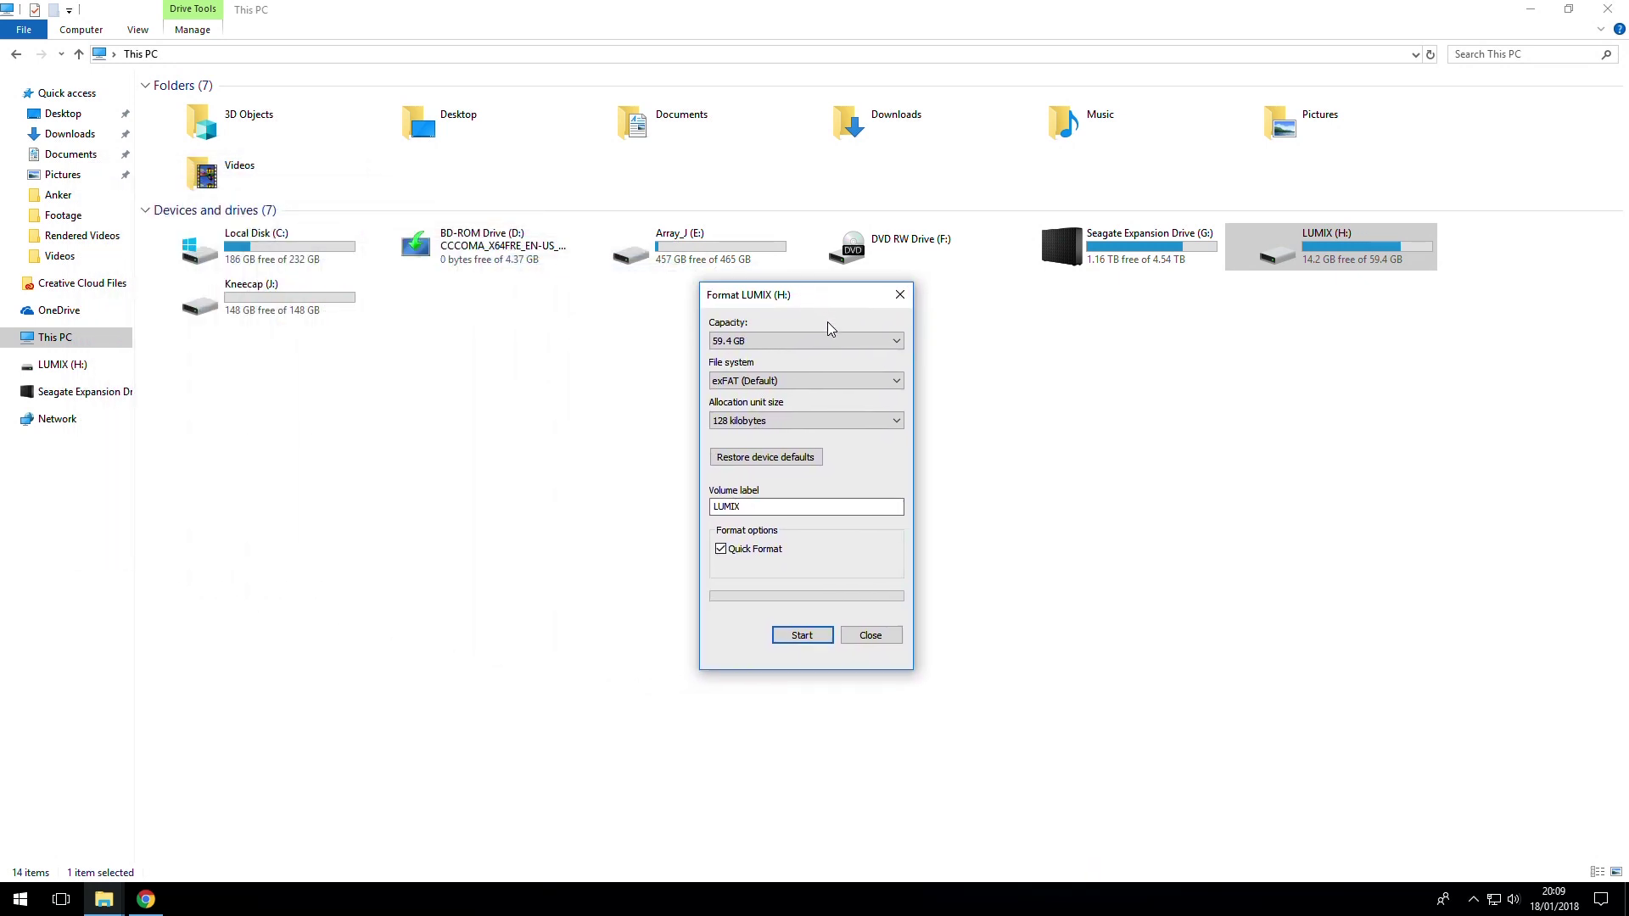
pyautogui.click(842, 341)
pyautogui.click(828, 356)
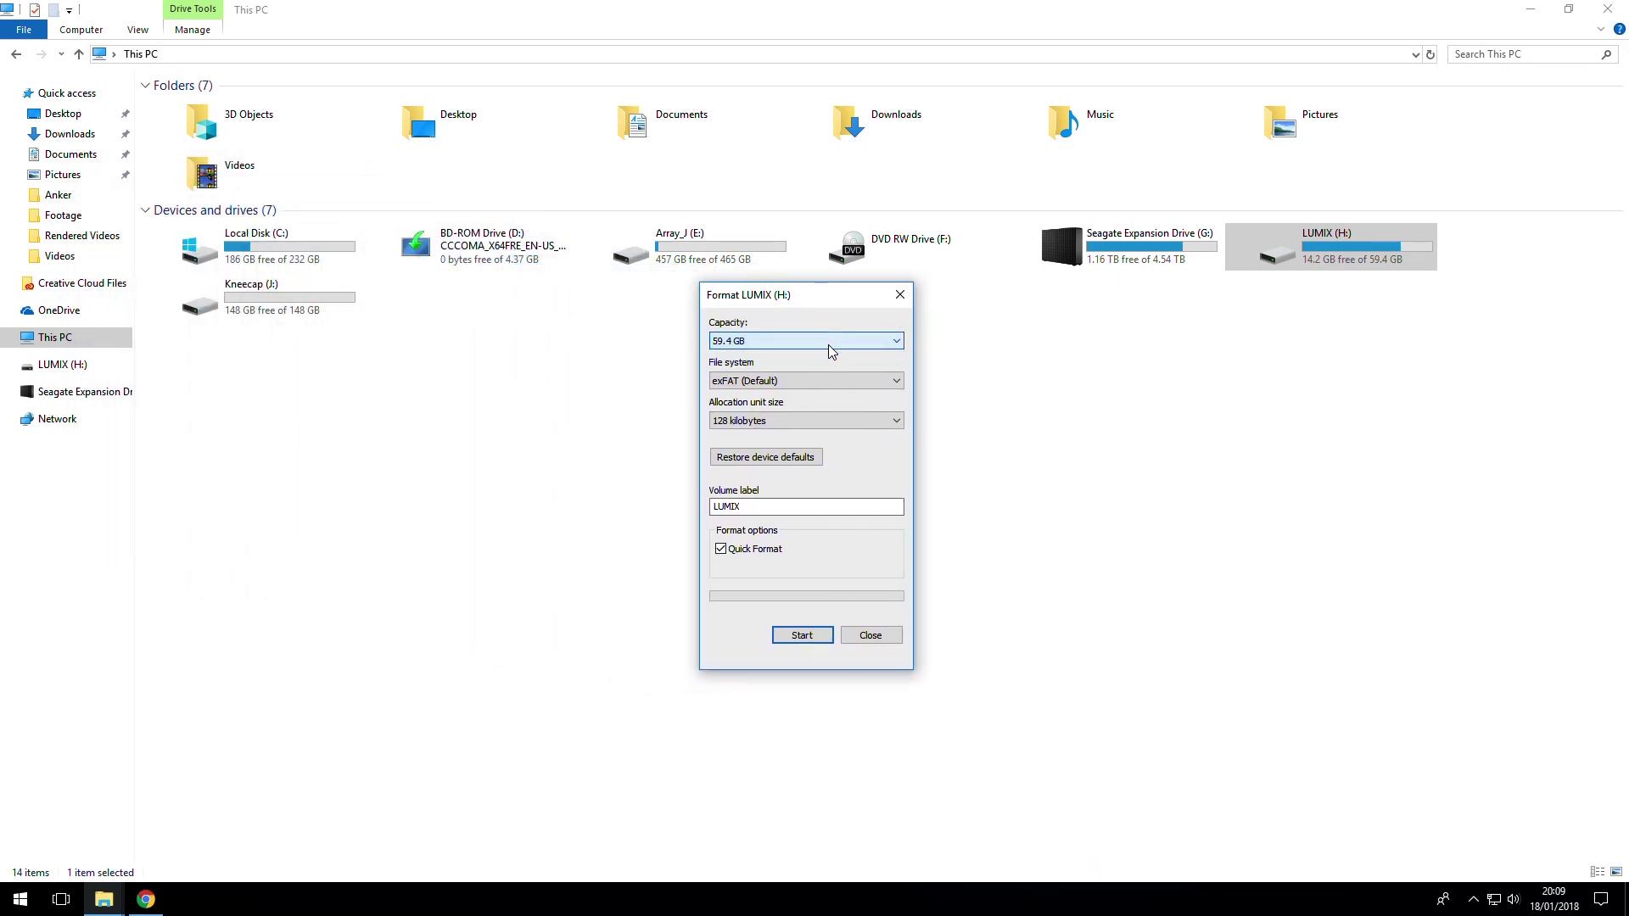
pyautogui.click(789, 382)
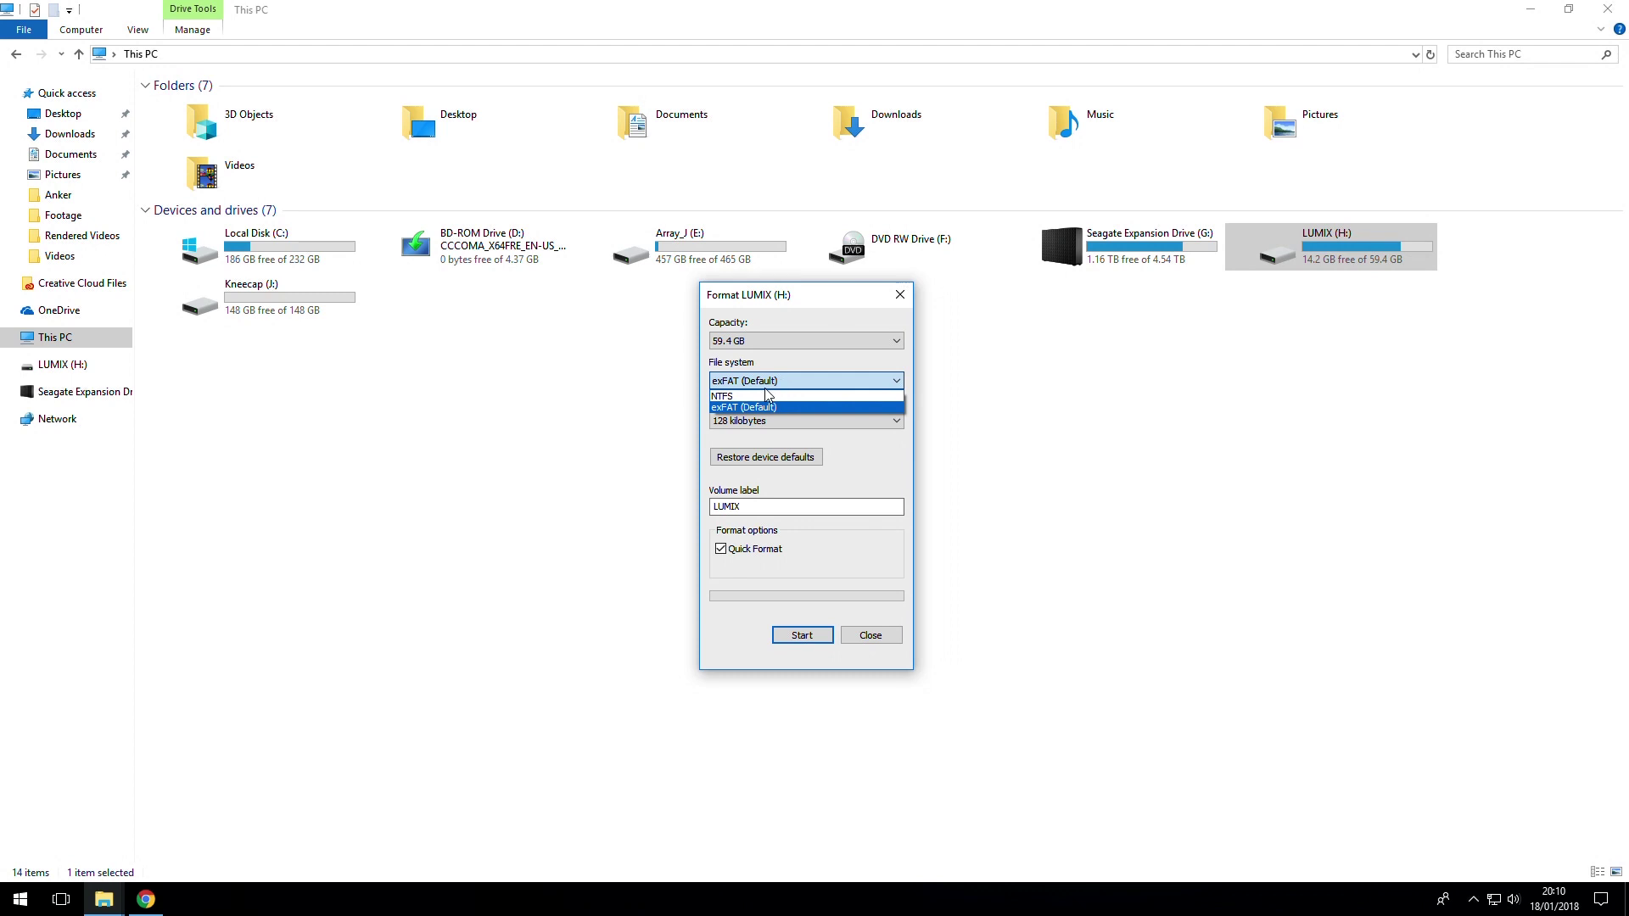
pyautogui.click(862, 385)
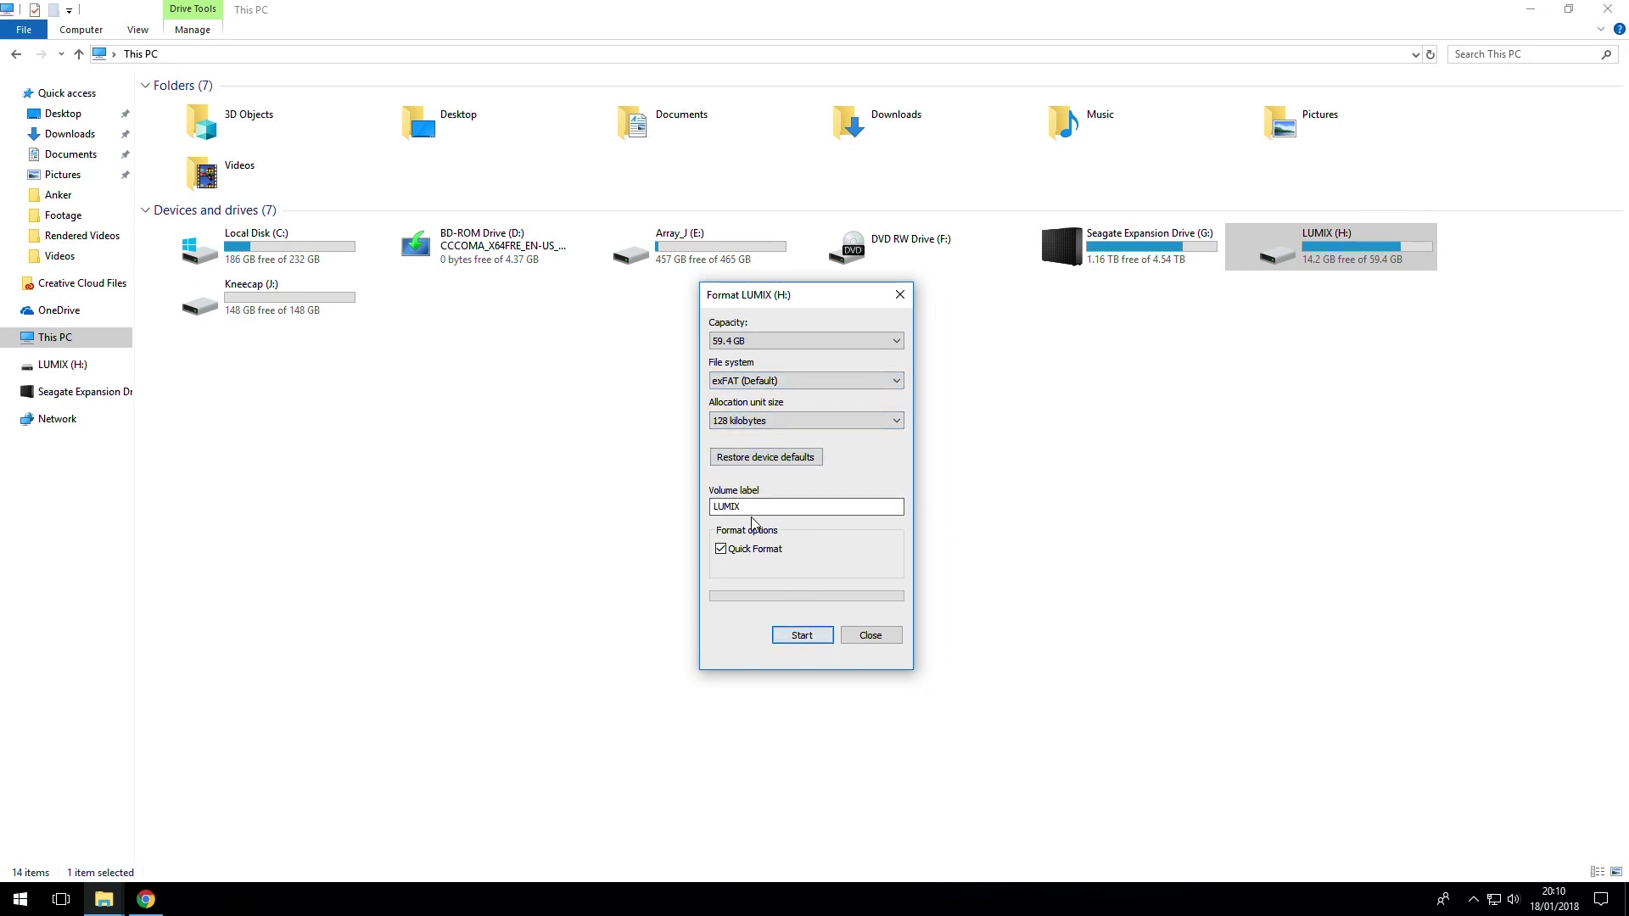
pyautogui.click(871, 637)
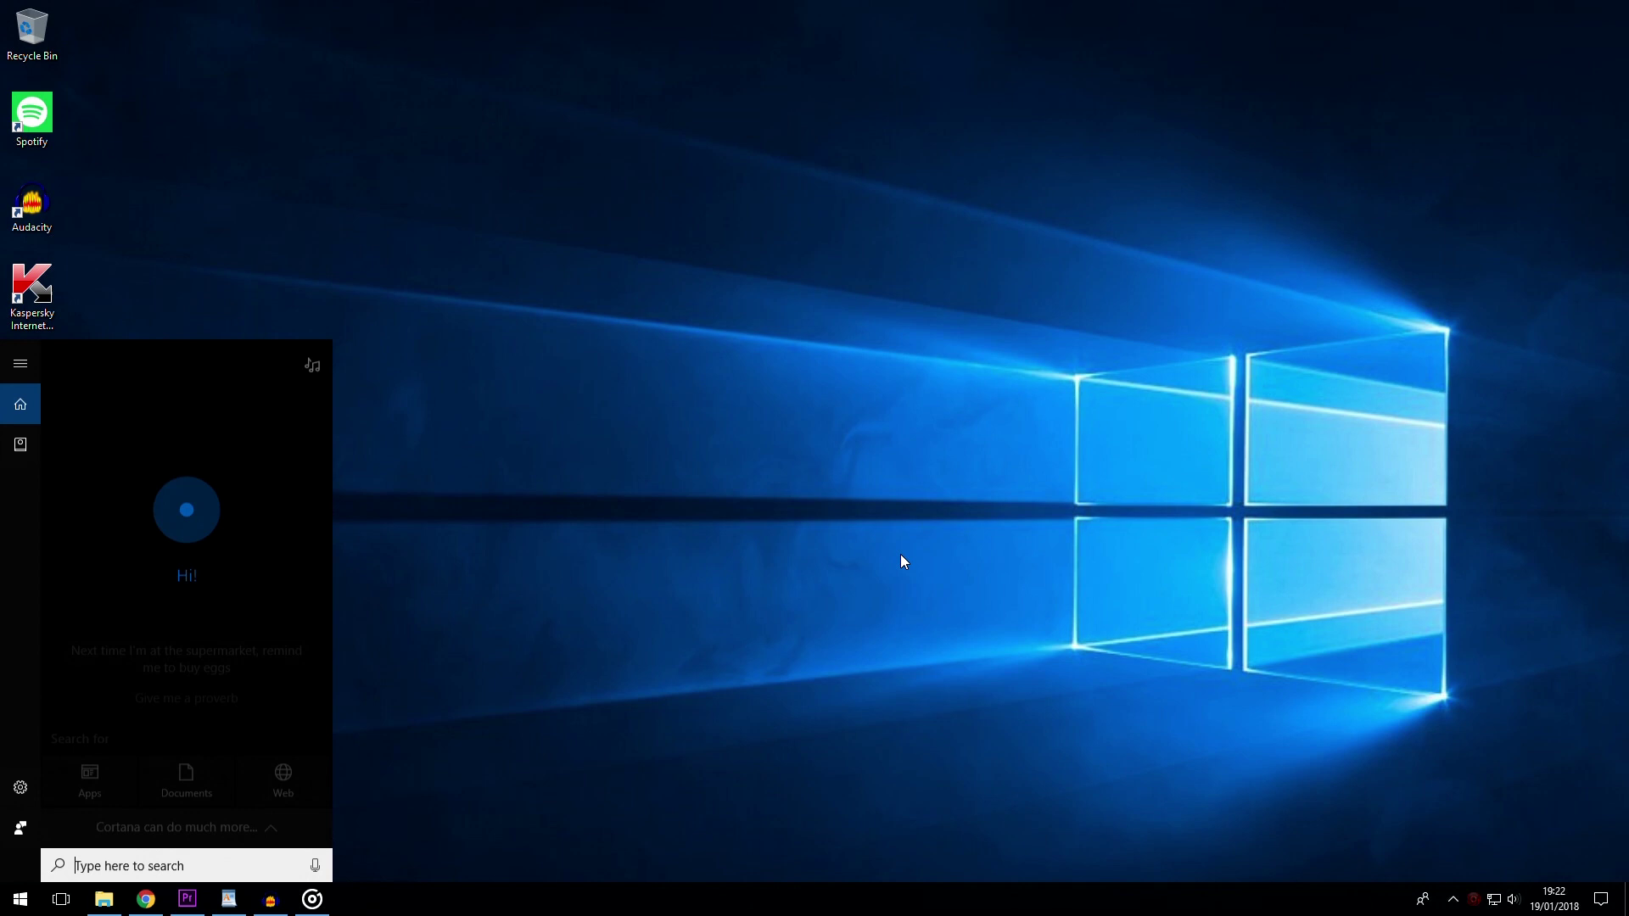
# - Launch Command Prompt from a 'commandline' search and enter /FS:FAT32
pyautogui.write('co')
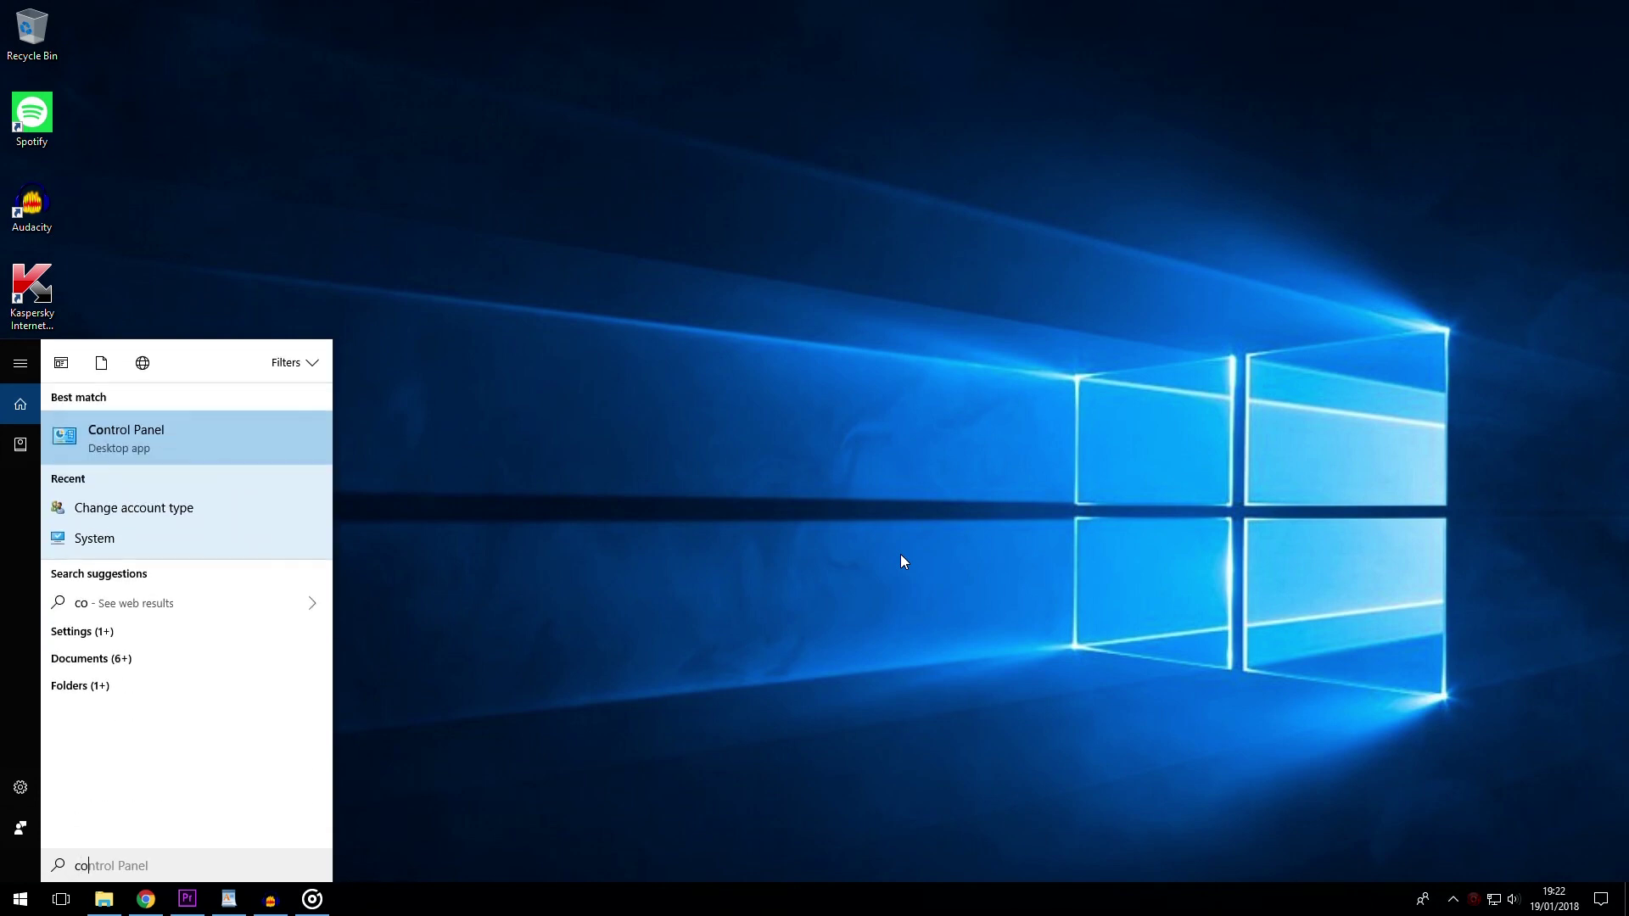
pyautogui.write('mmandline')
pyautogui.press('Return')
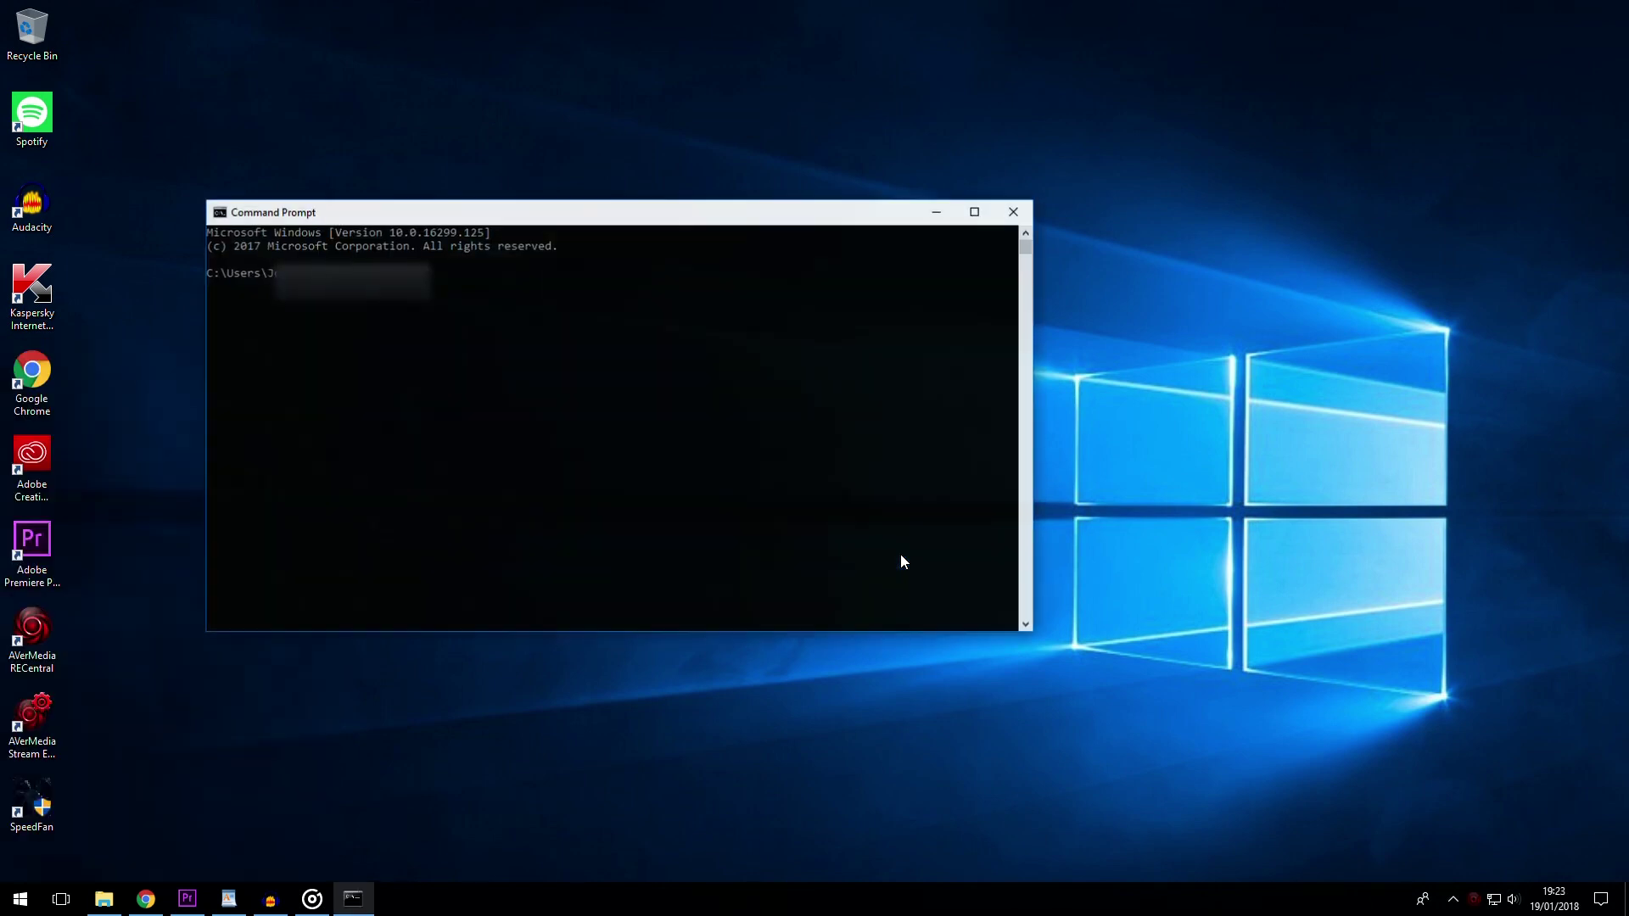
pyautogui.write('/FS:FAT32')
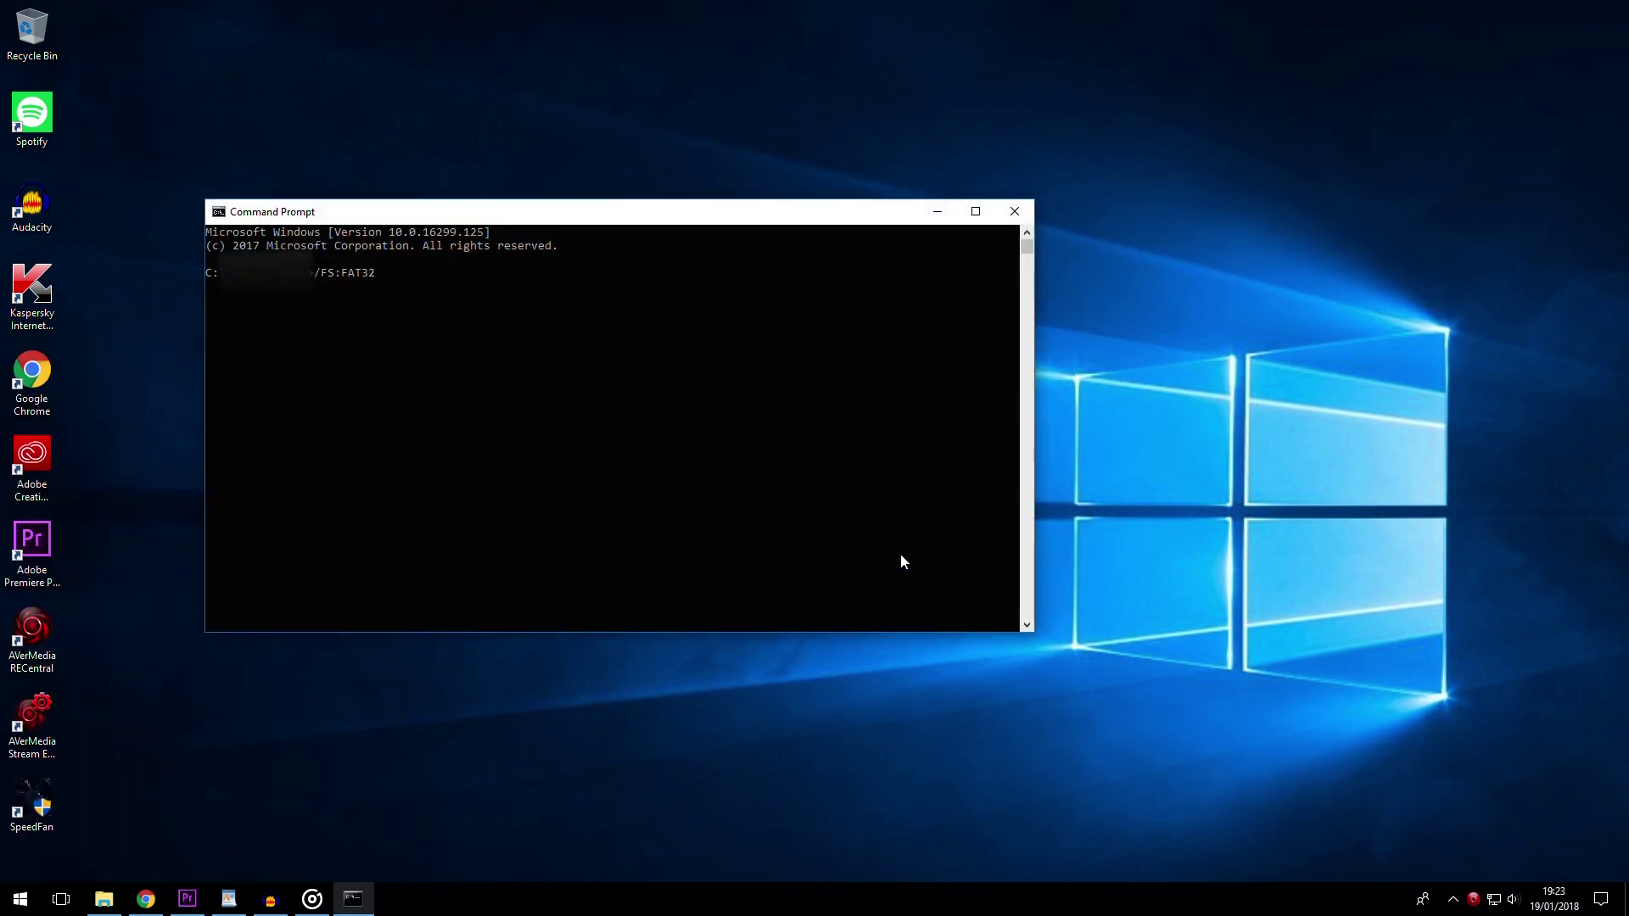
pyautogui.press('Left')
pyautogui.press('Left')
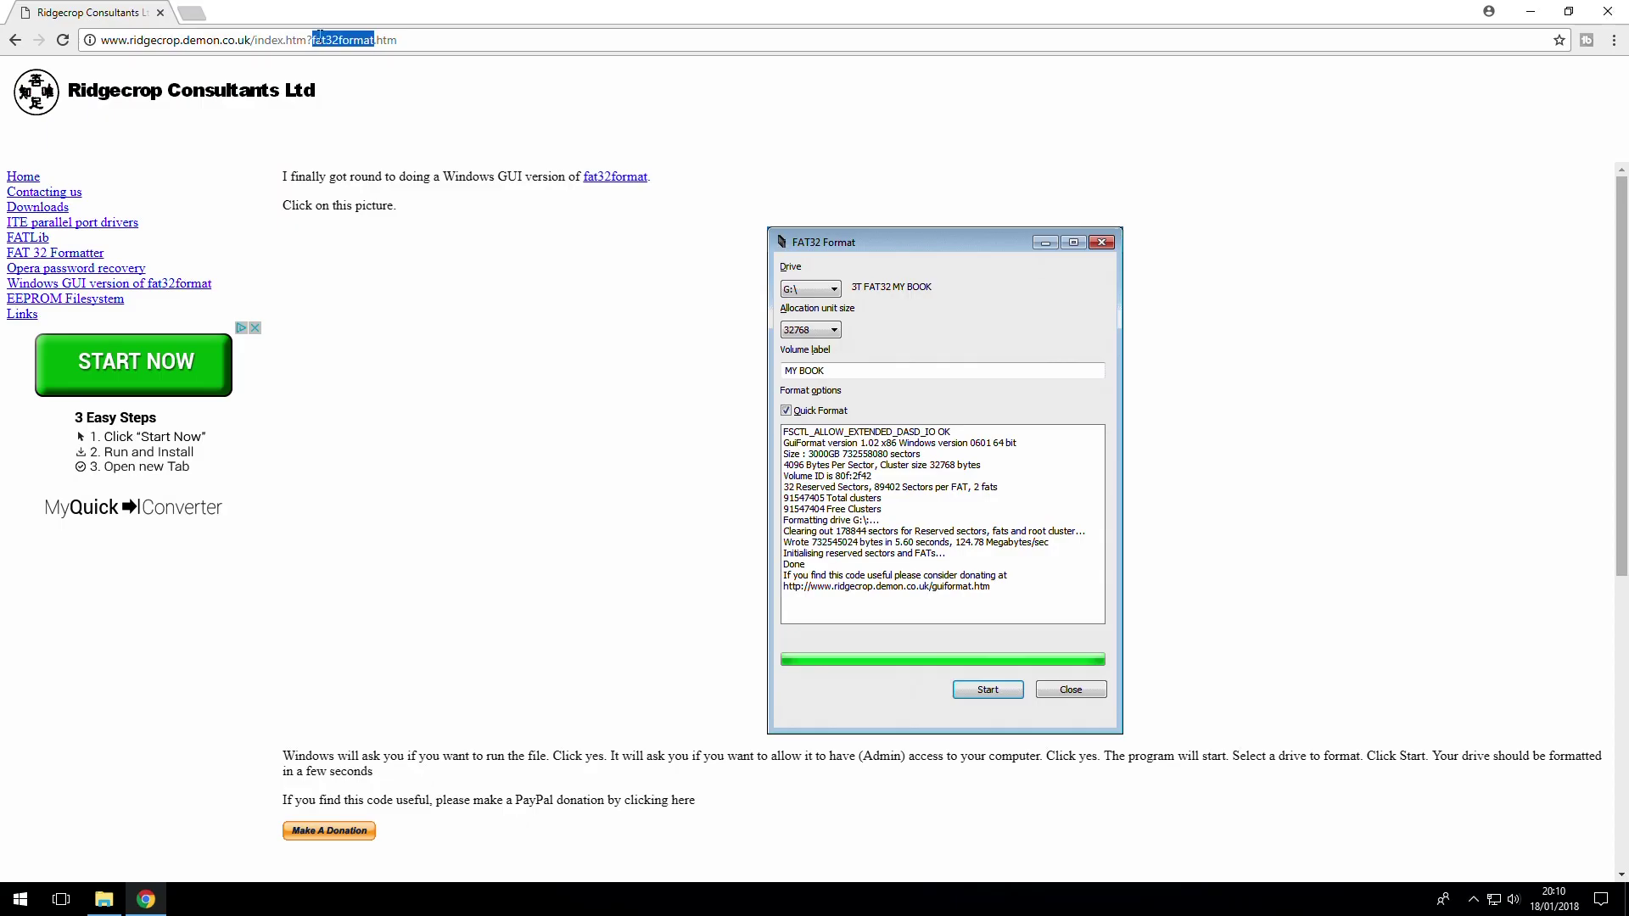
# - Download guiformat.exe from the FAT32 Format picture on the Ridgecrop page
pyautogui.click(320, 41)
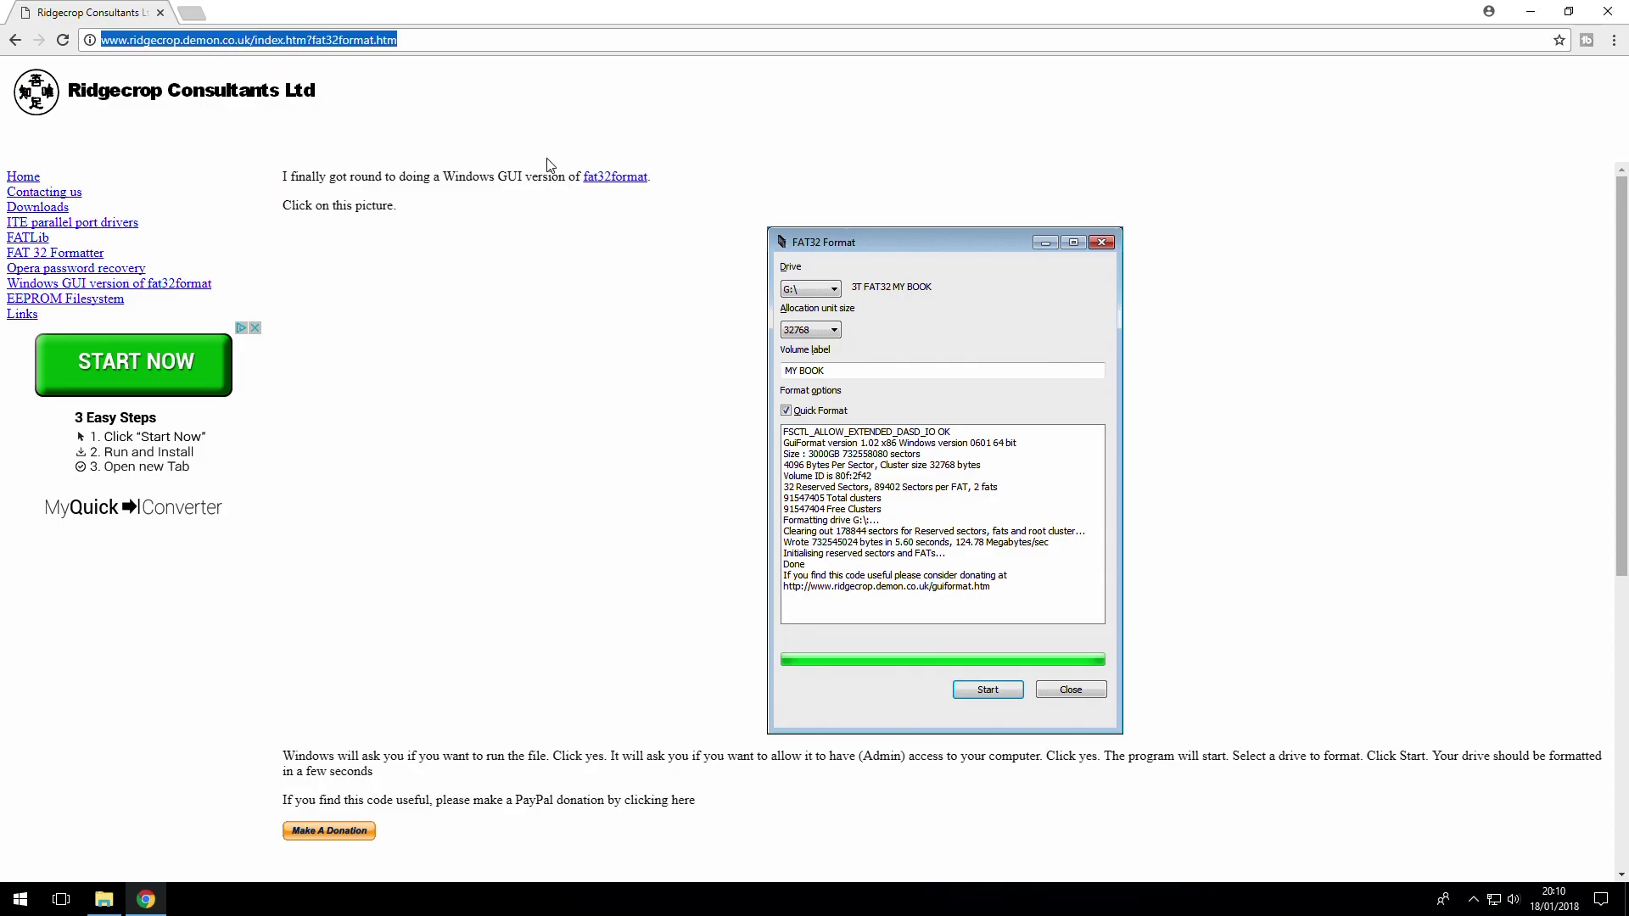
pyautogui.click(544, 400)
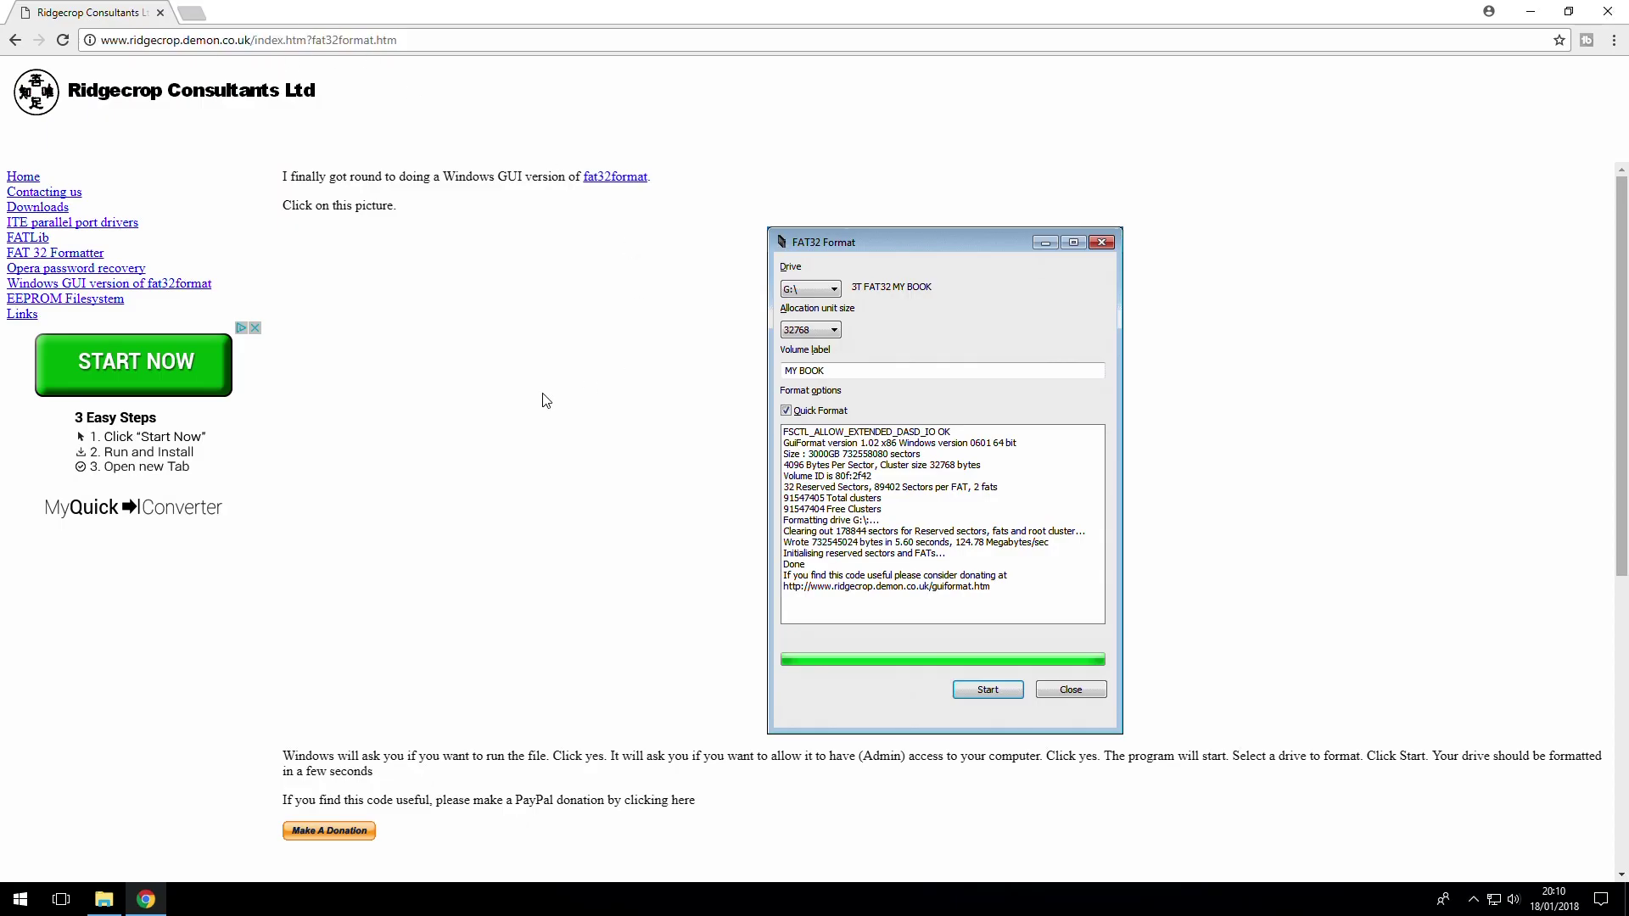
pyautogui.click(942, 481)
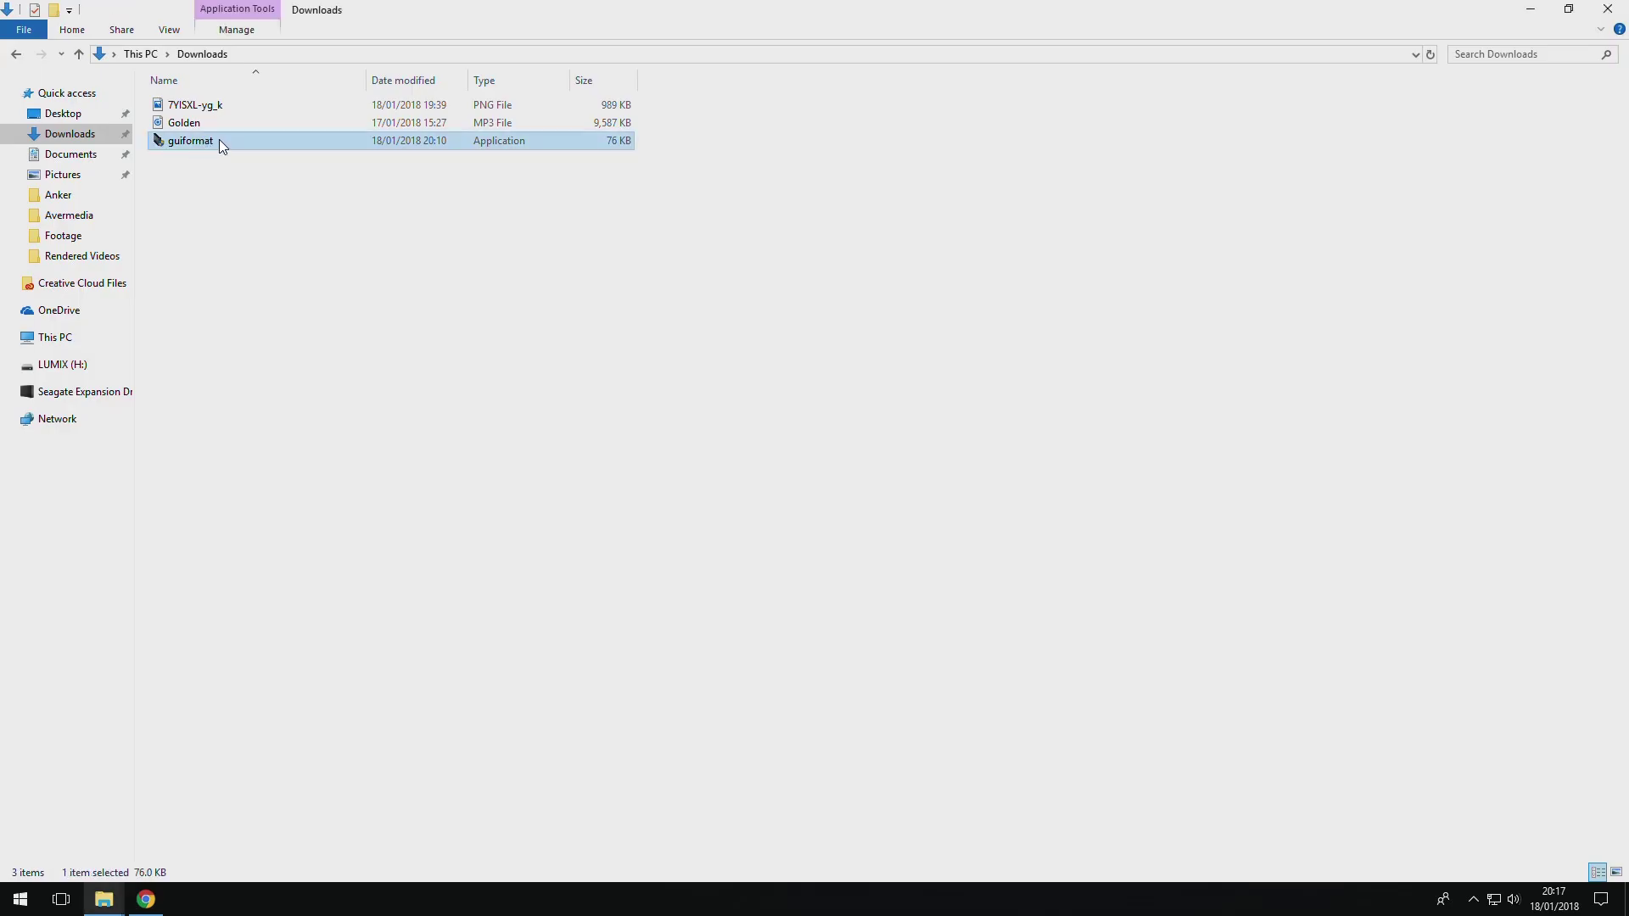
# - Scan guiformat.exe with Kaspersky, which finds no threats, and close the results
pyautogui.rightClick(219, 142)
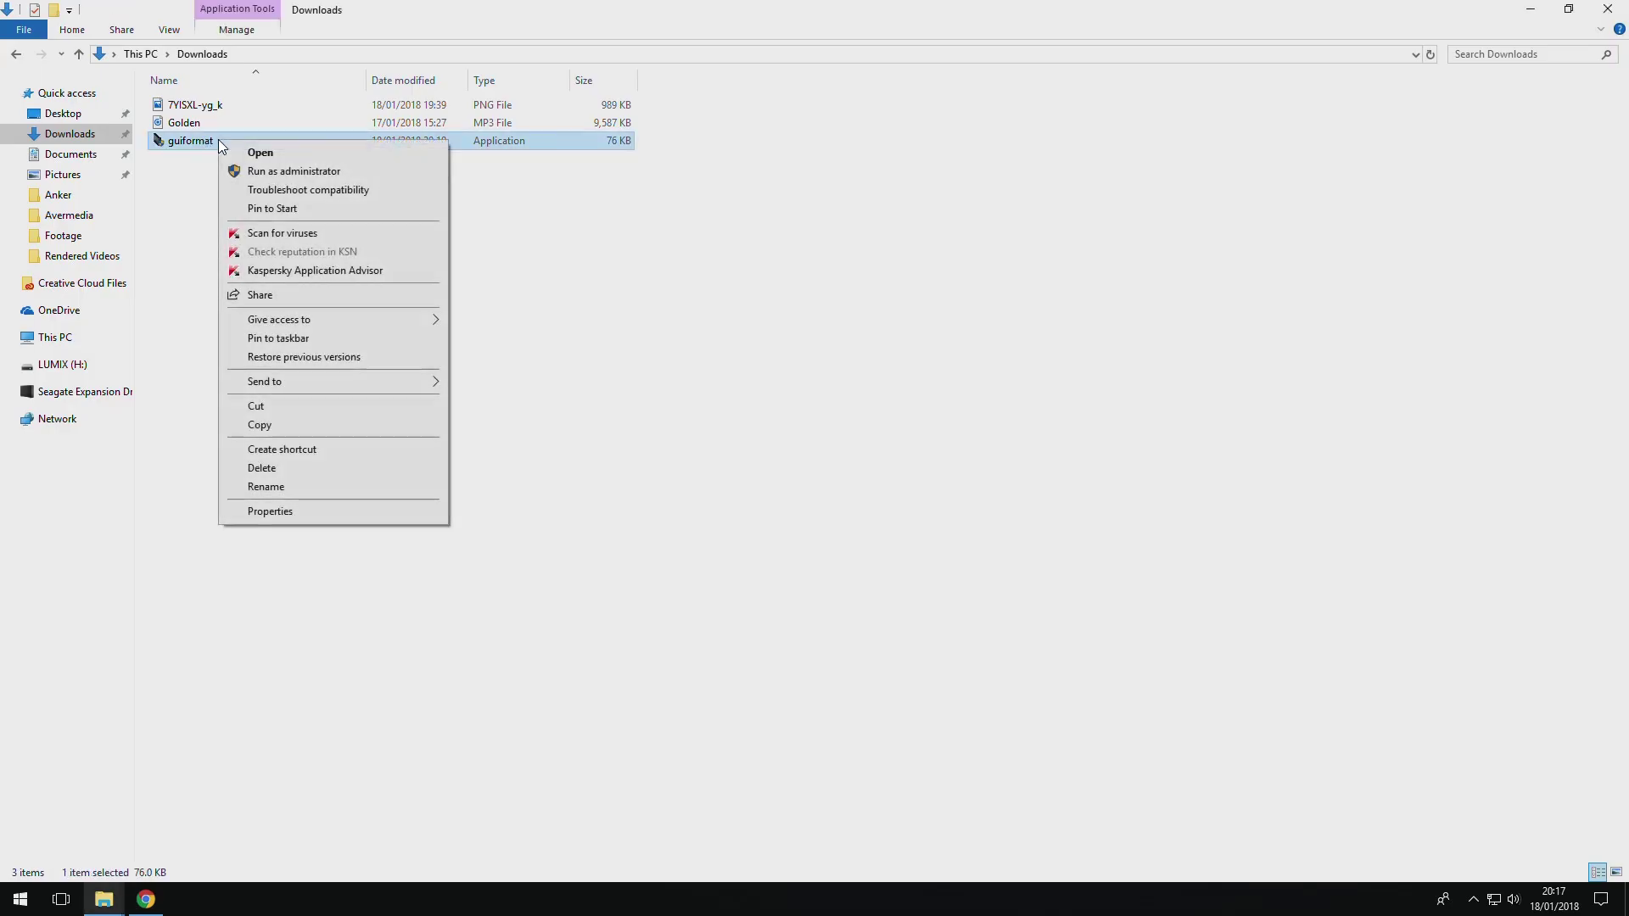
pyautogui.click(285, 234)
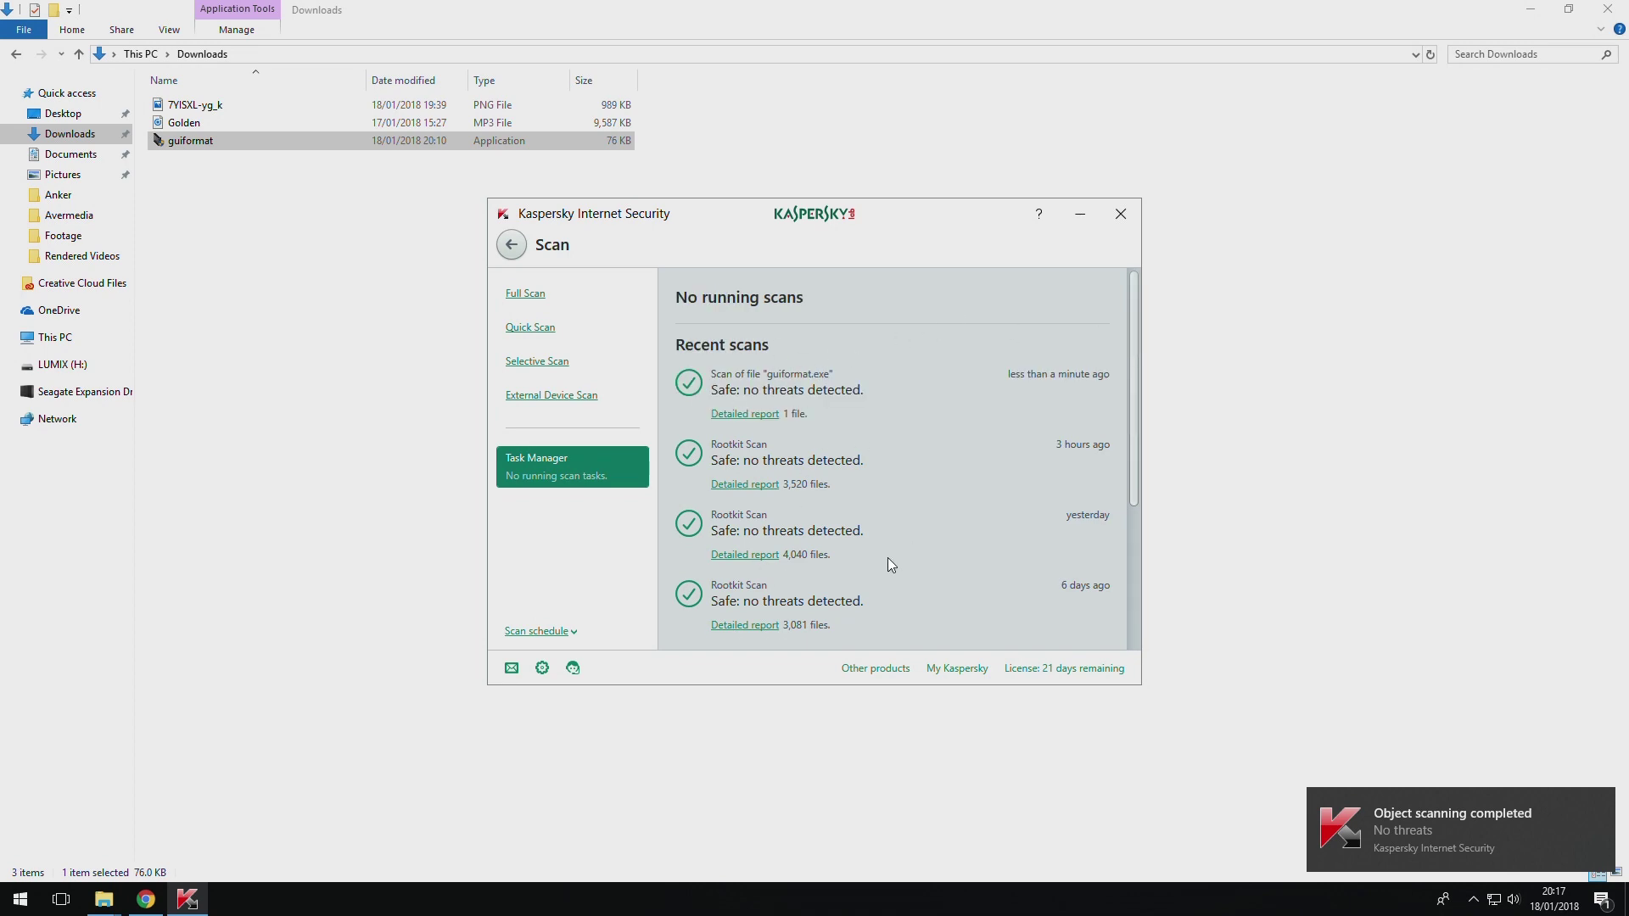
pyautogui.click(1120, 213)
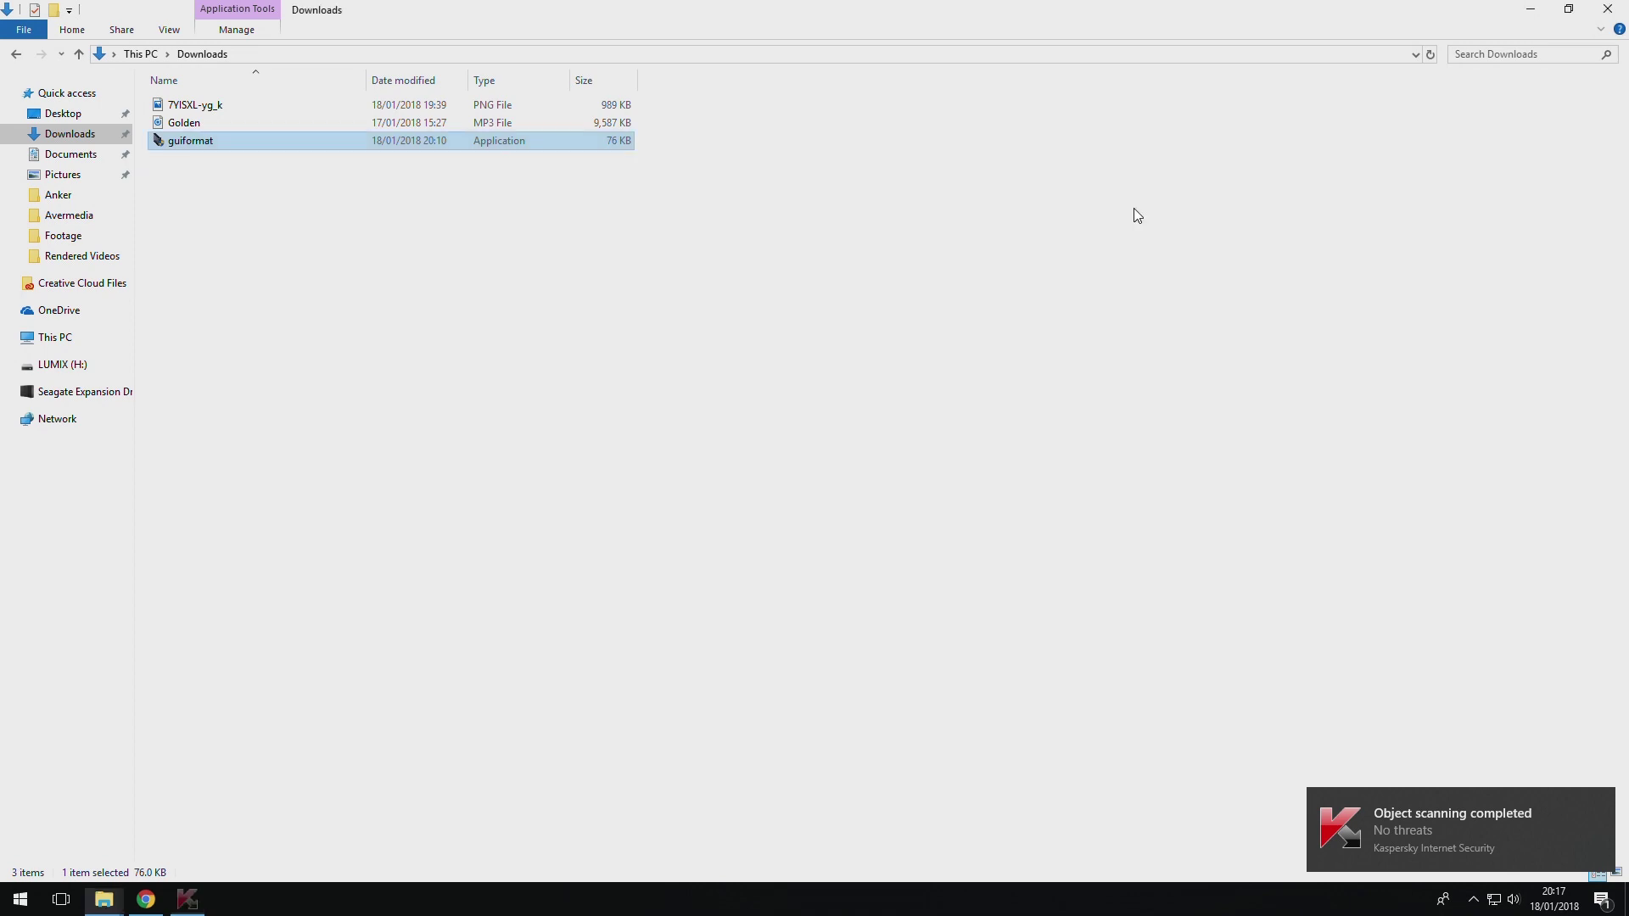
pyautogui.click(506, 313)
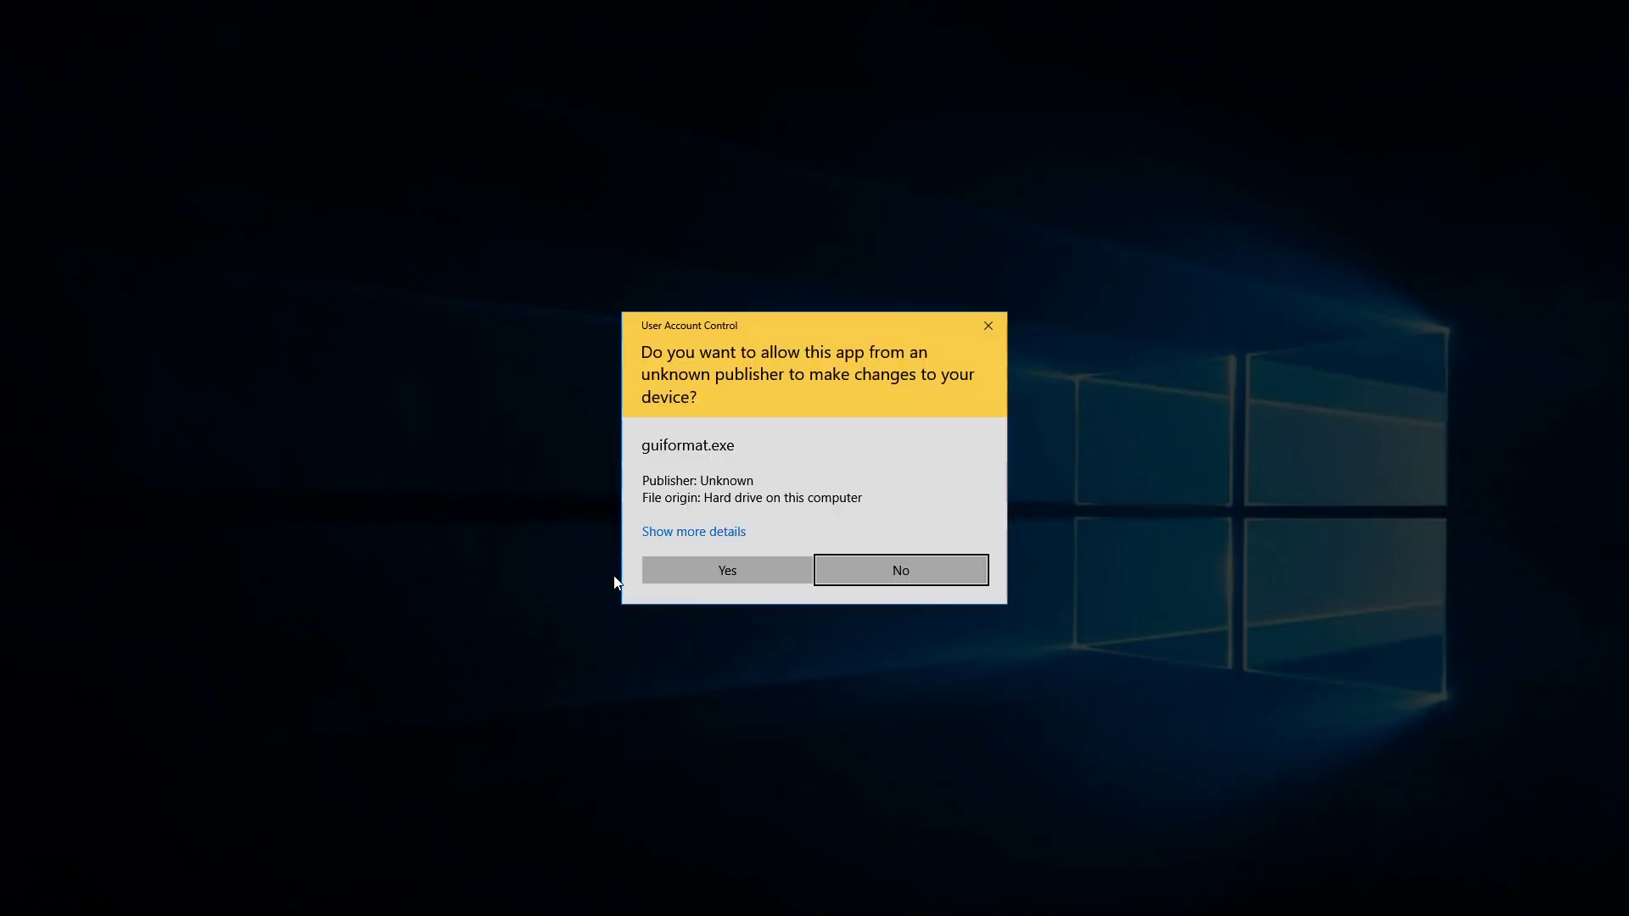
# - Allow guiformat to run as administrator and clear other windows away from the formatter
pyautogui.click(723, 565)
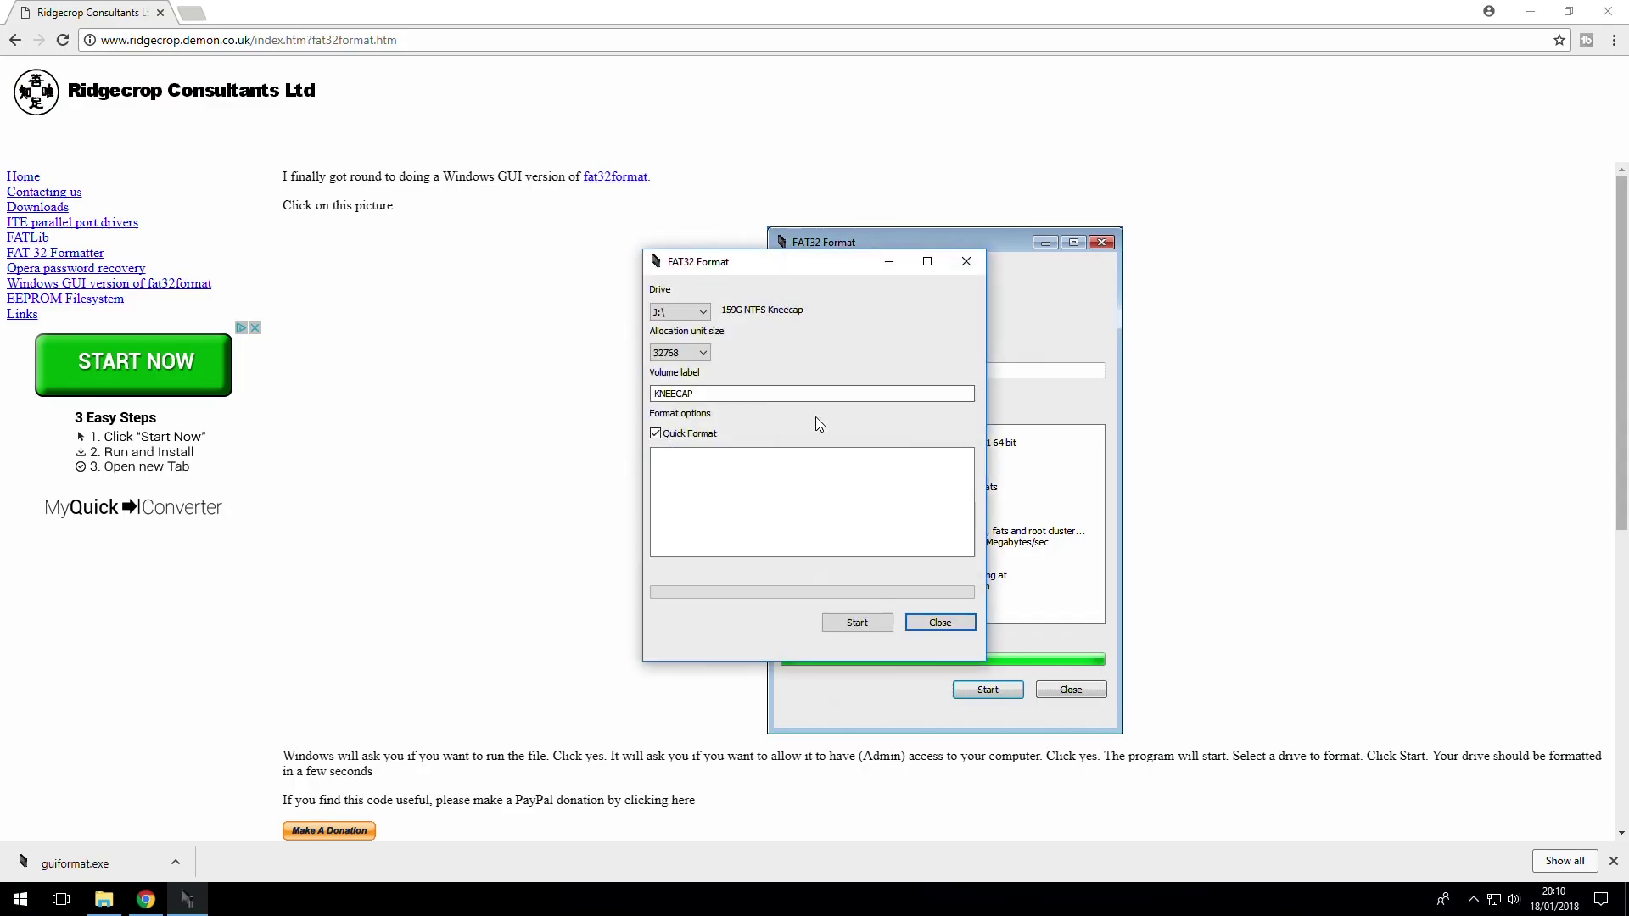
pyautogui.click(1527, 12)
pyautogui.click(1527, 11)
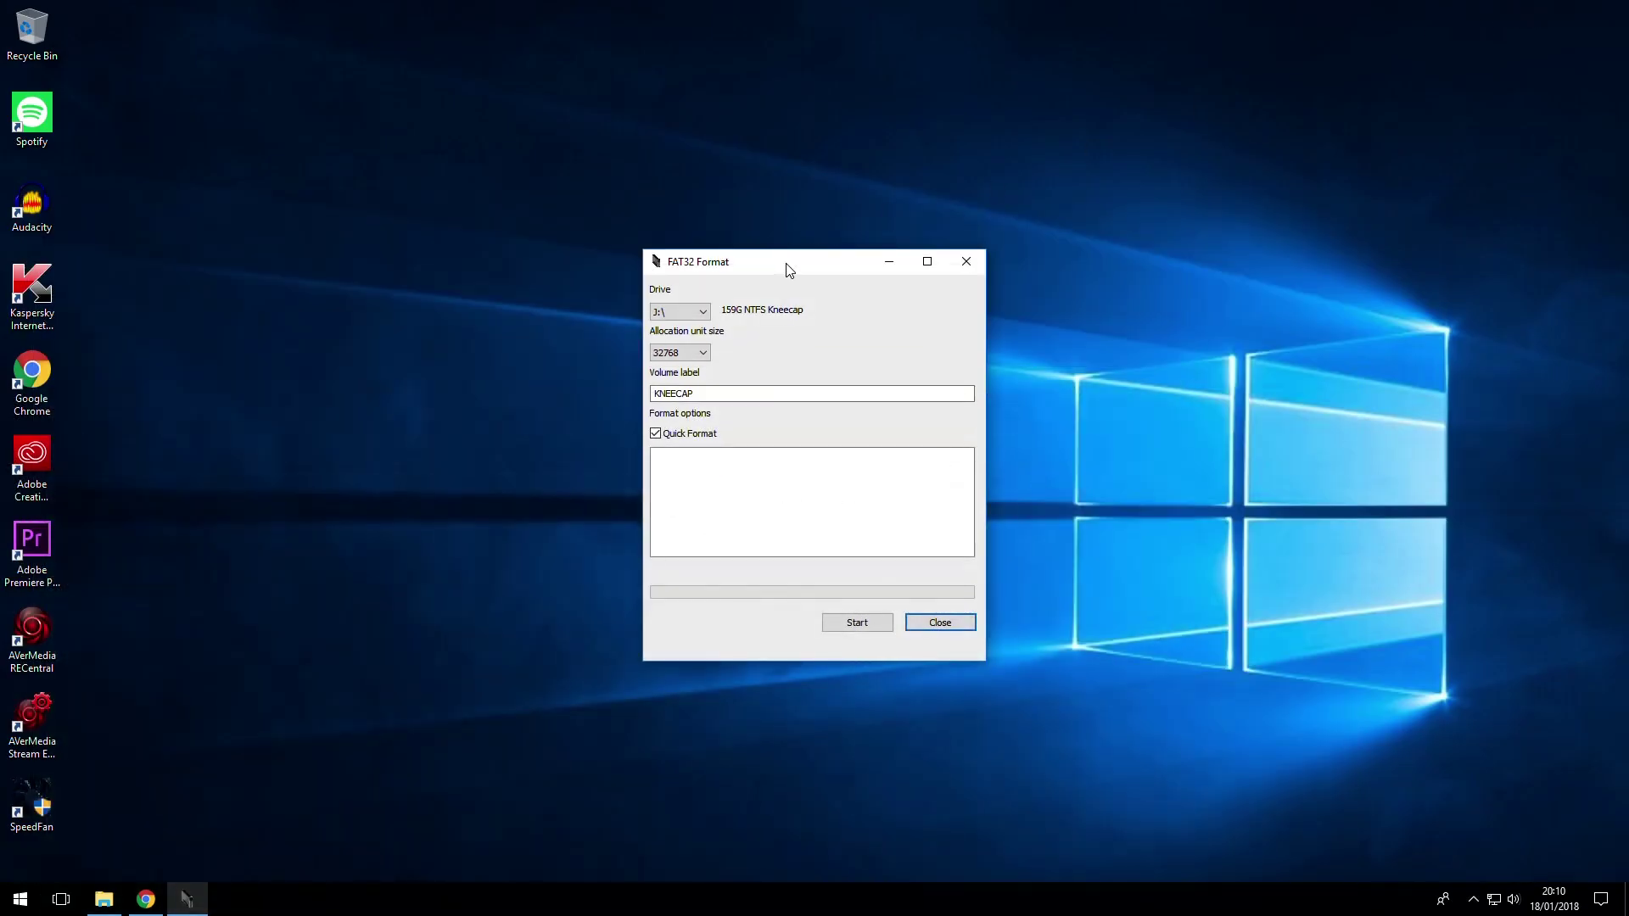
pyautogui.moveTo(786, 263); pyautogui.dragTo(833, 247)
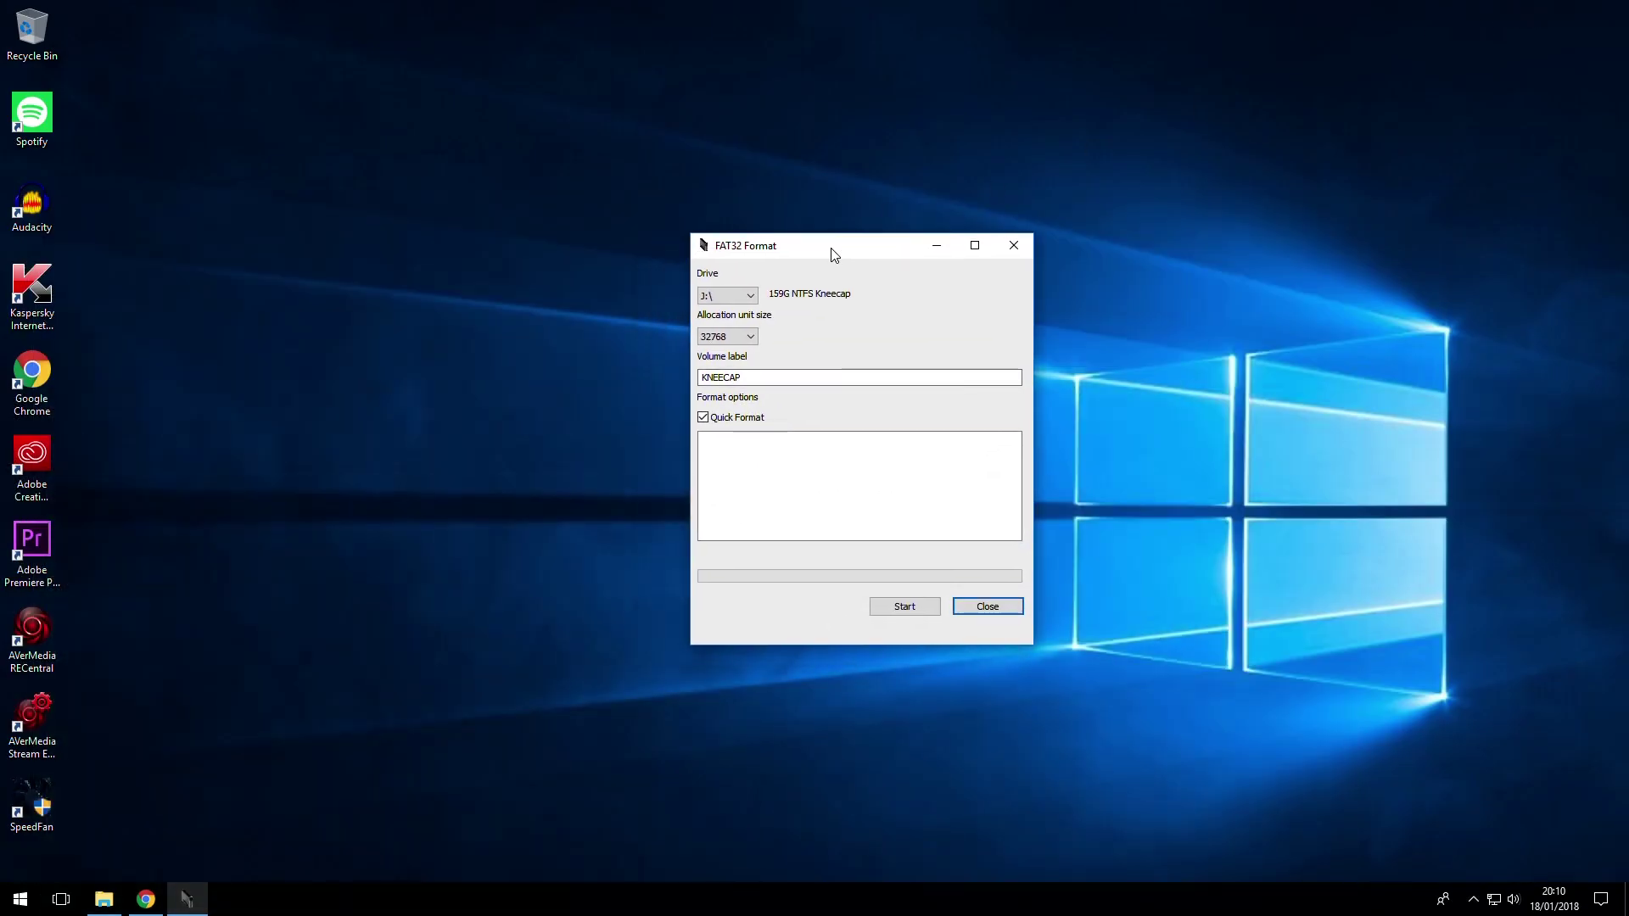
# - Select drive H:\ (63G exFAT LUMIX) and keep the 32768 allocation unit size
pyautogui.click(755, 295)
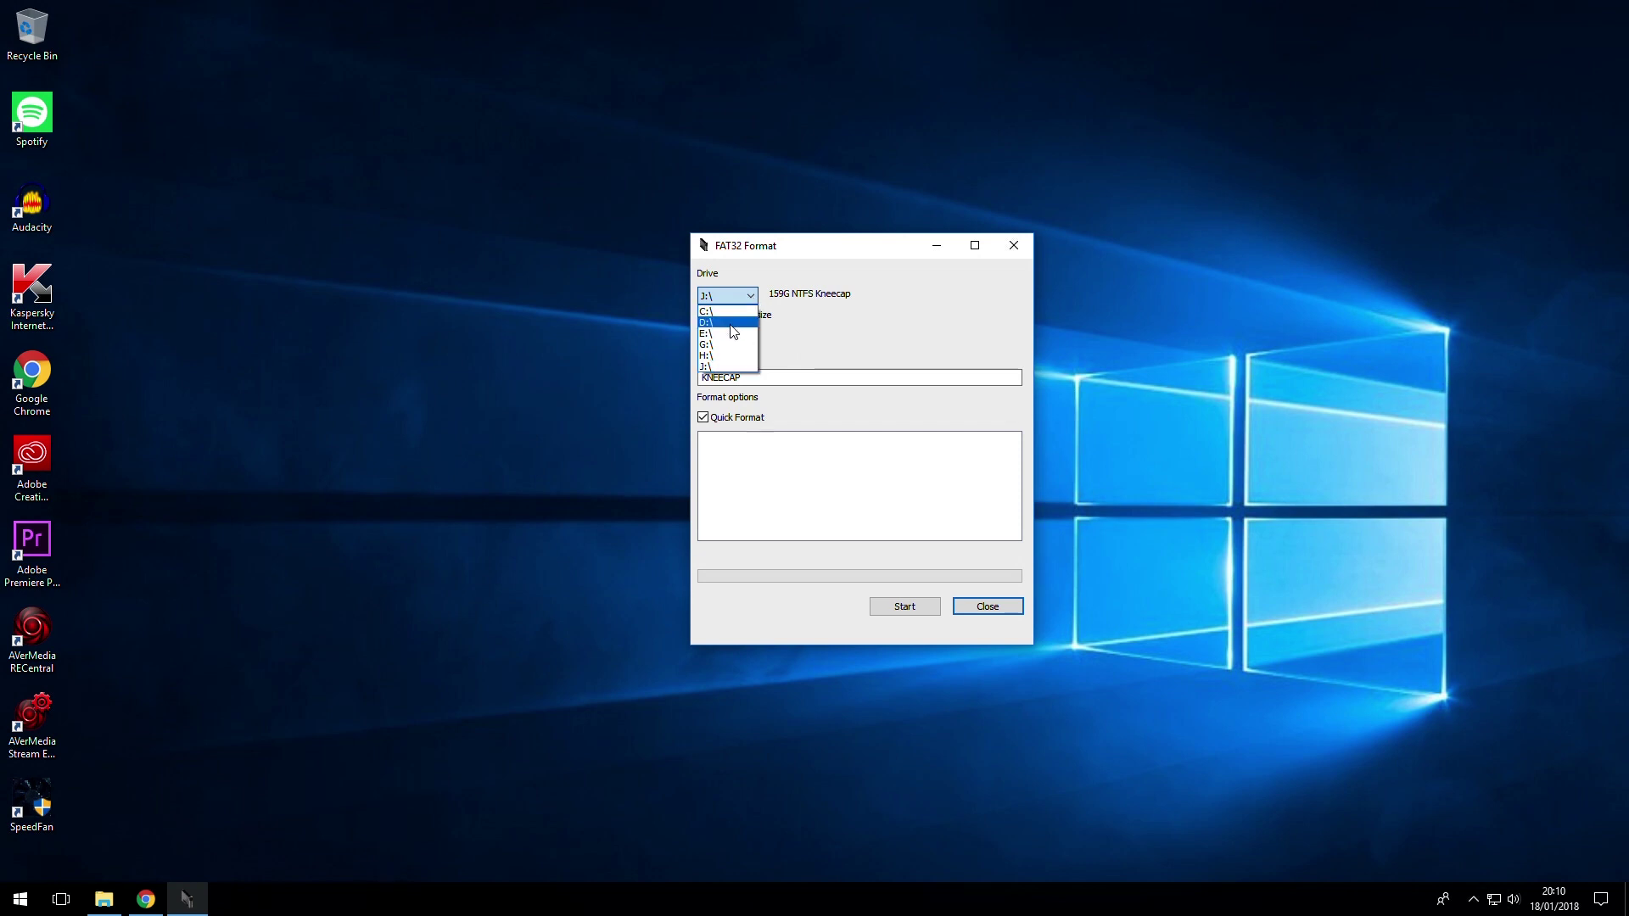
pyautogui.click(727, 295)
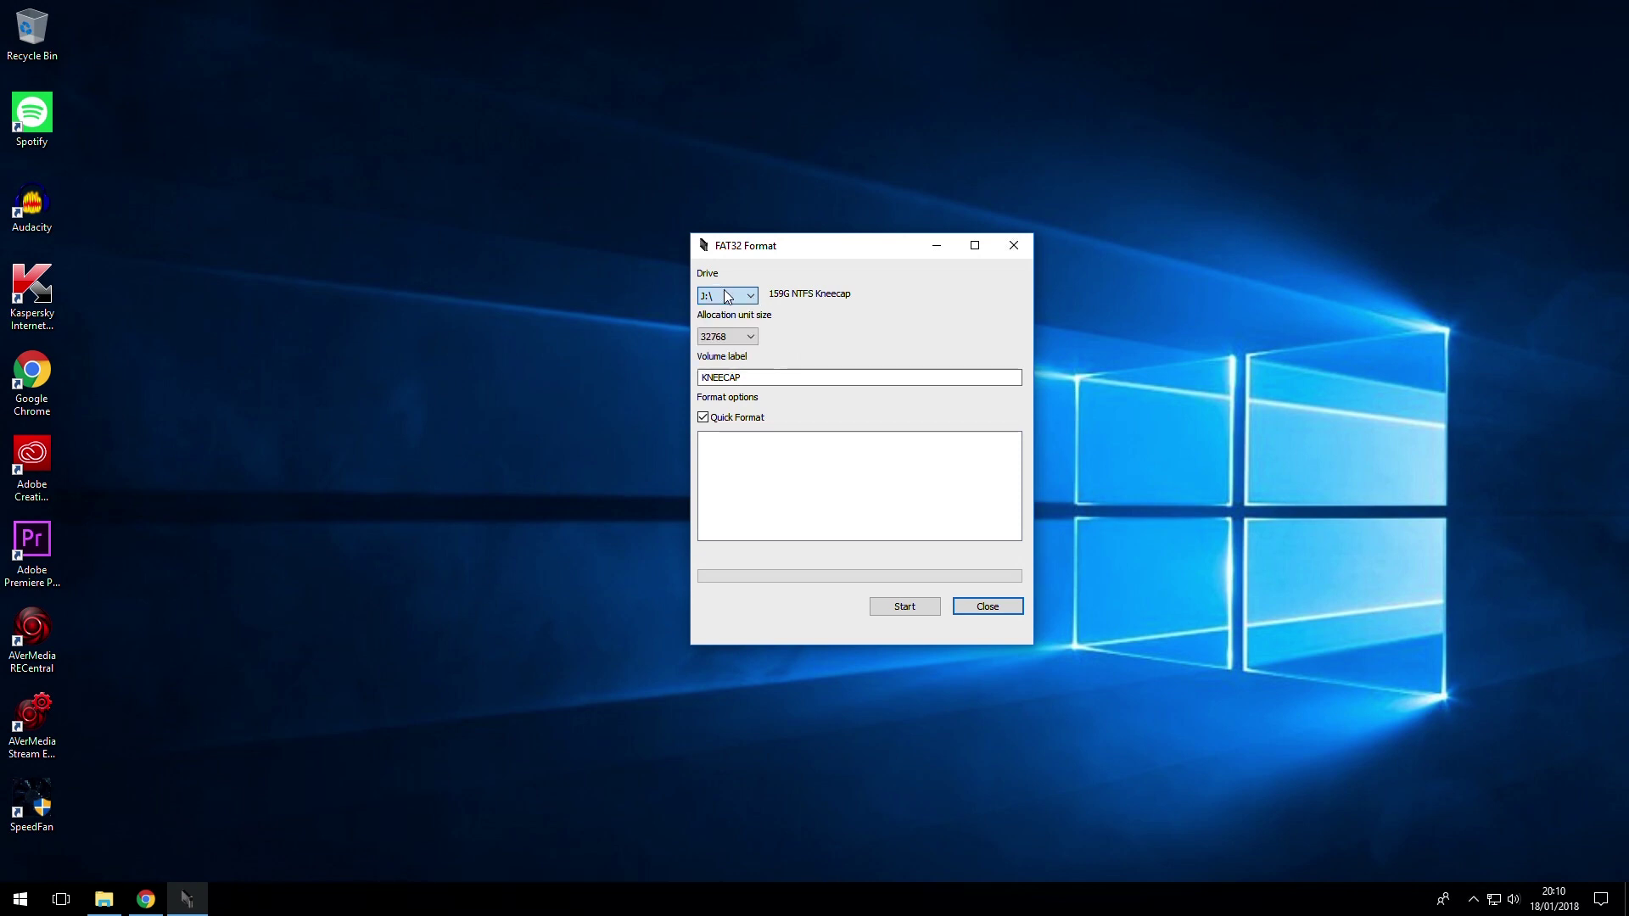
pyautogui.click(103, 898)
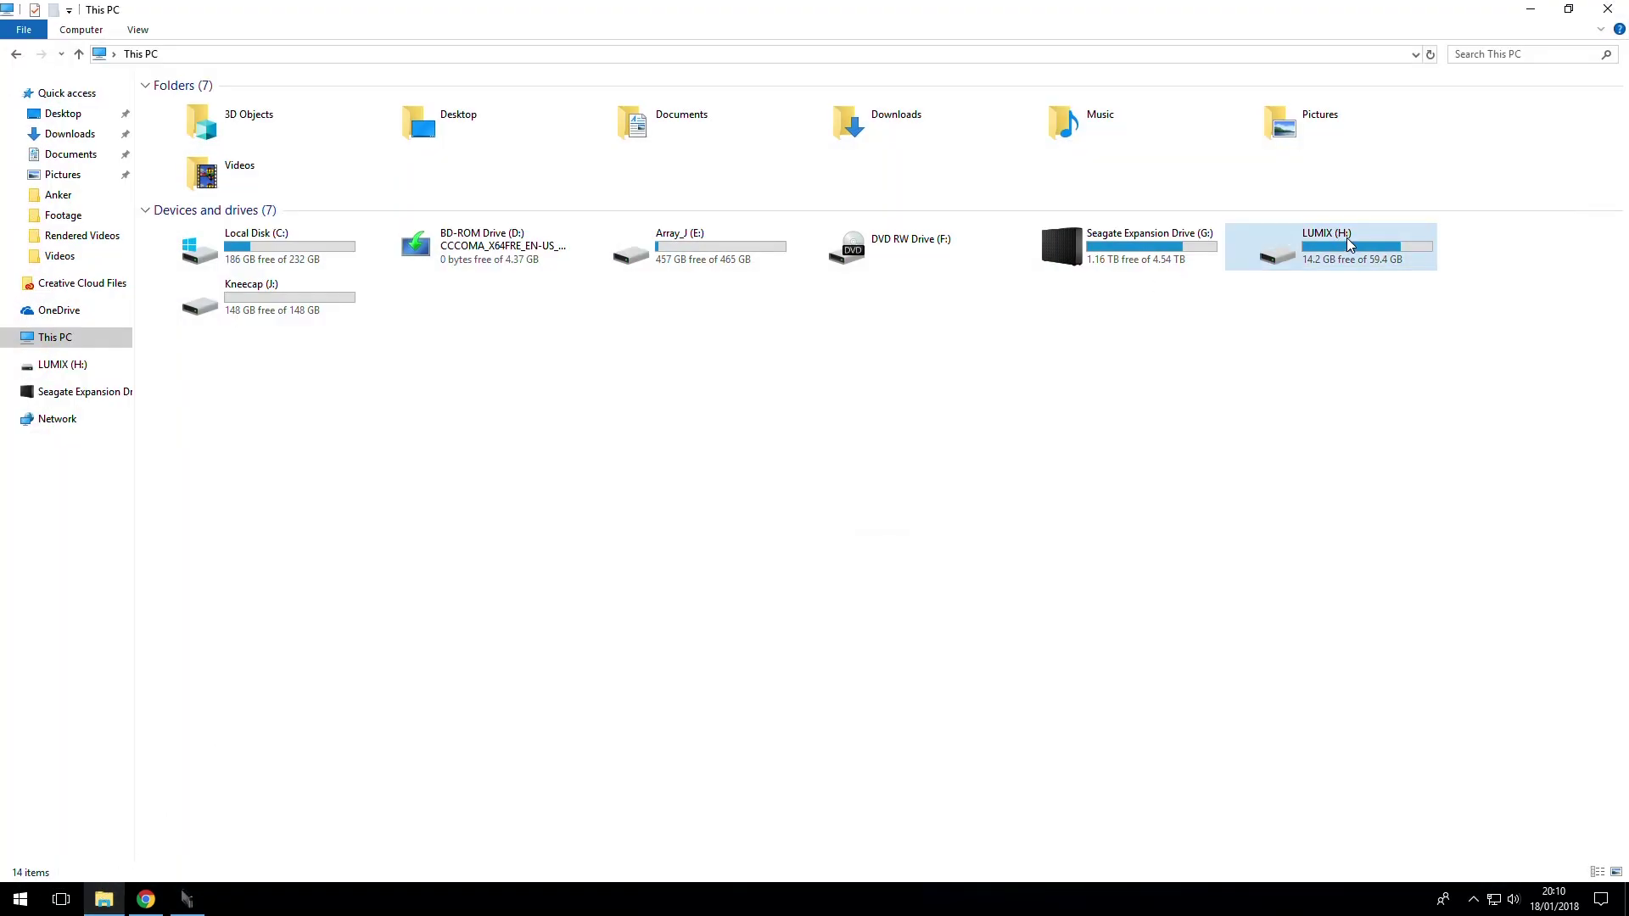
pyautogui.click(1530, 9)
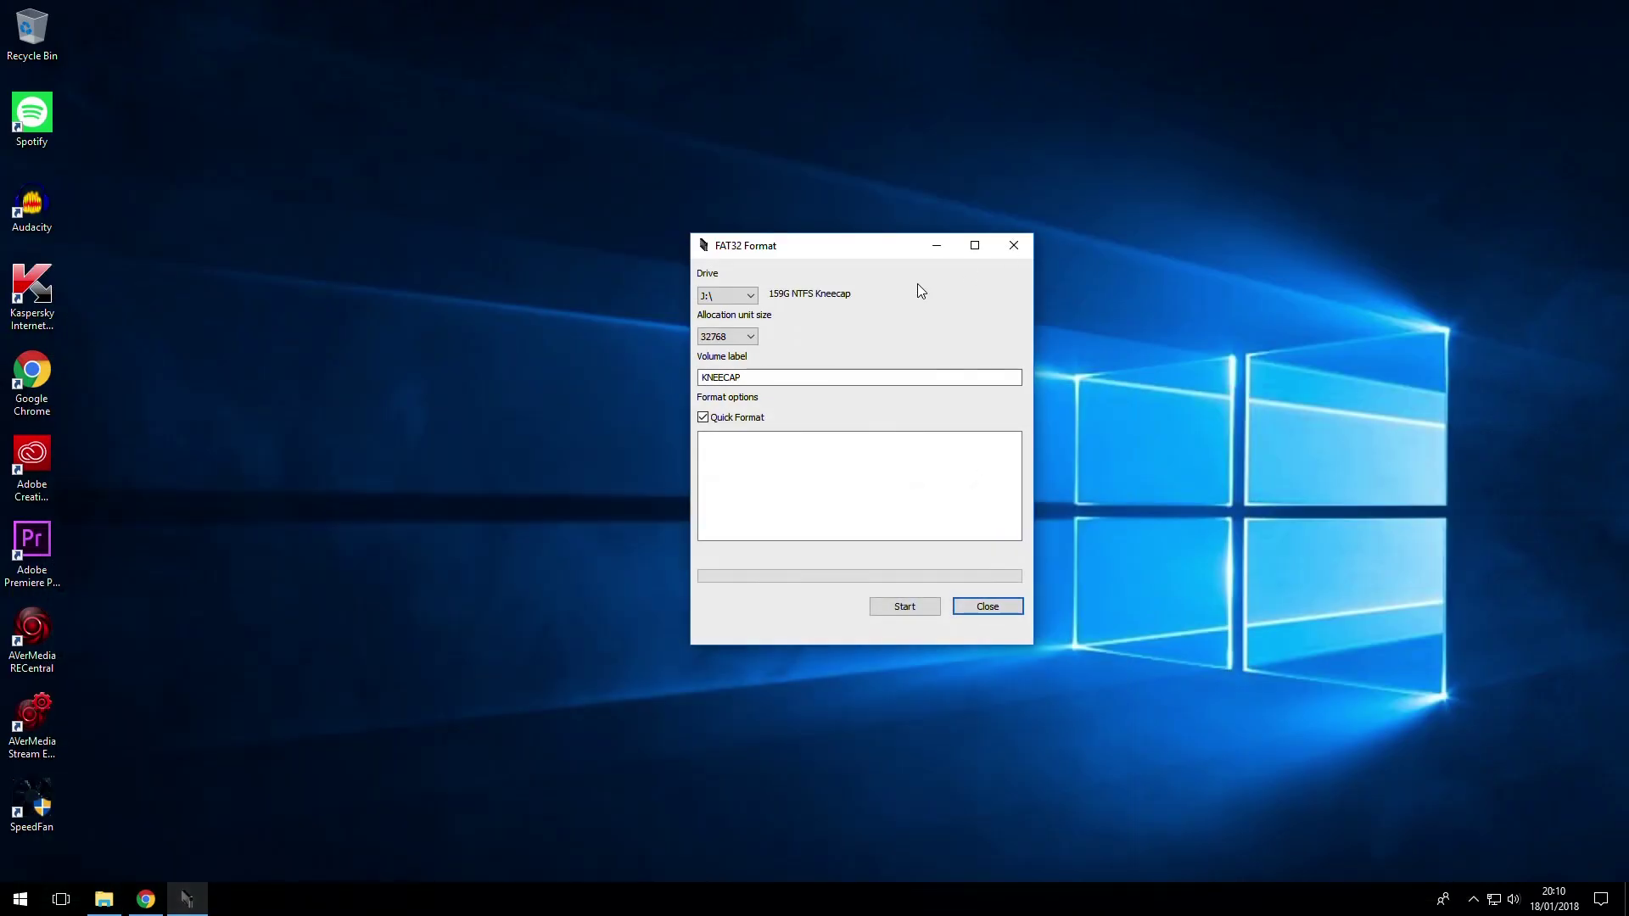
pyautogui.click(753, 296)
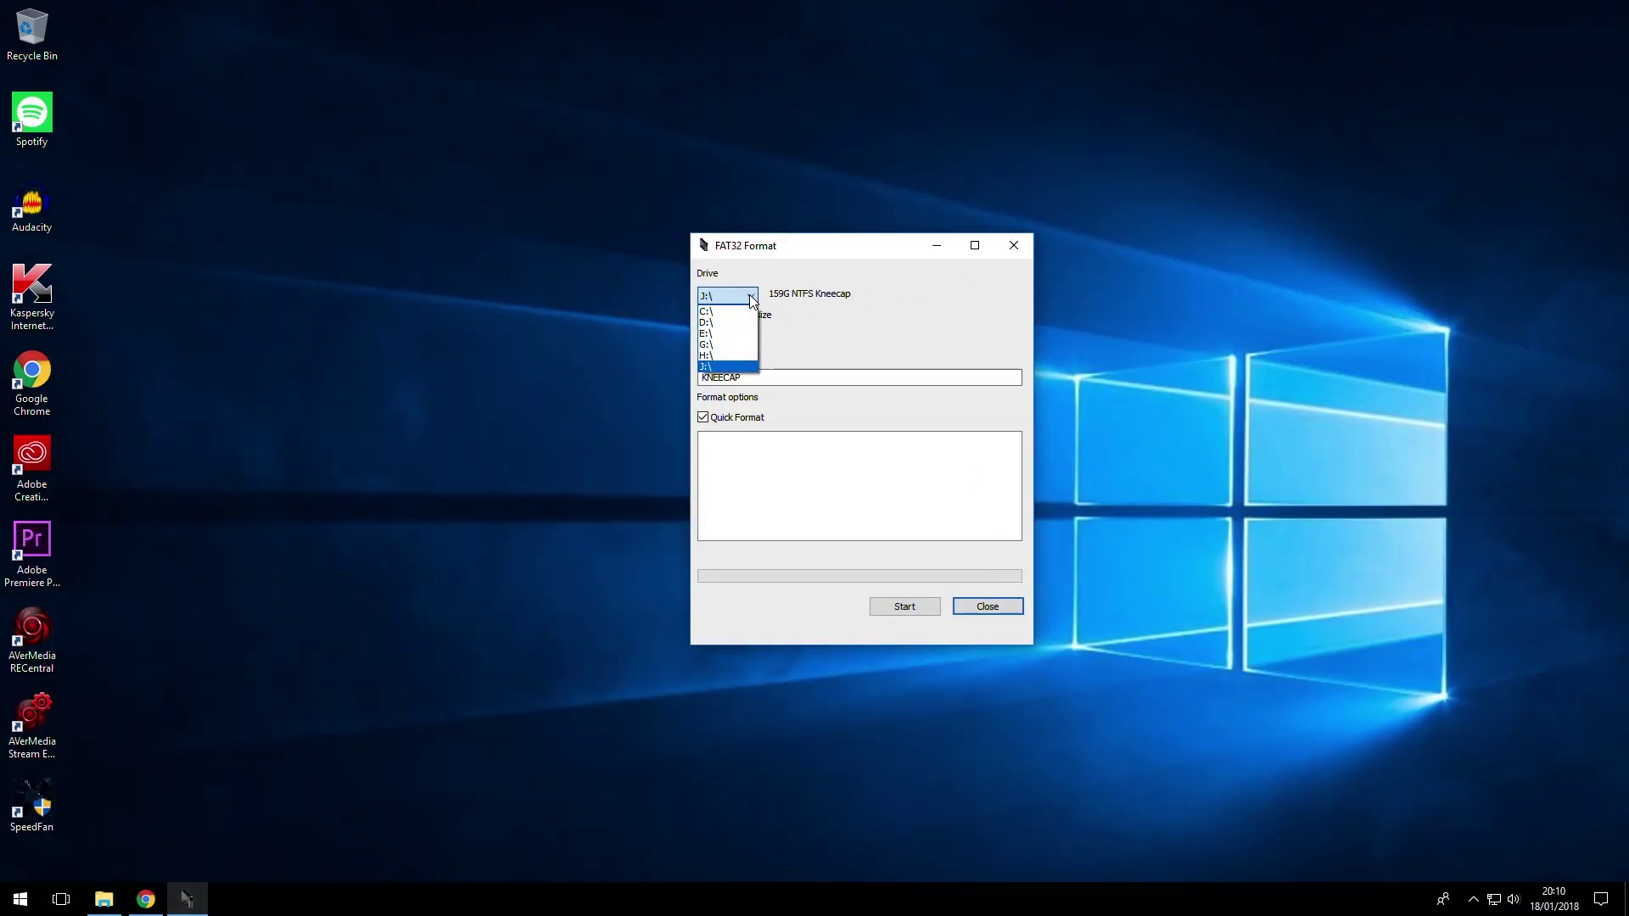
pyautogui.click(723, 356)
pyautogui.click(731, 338)
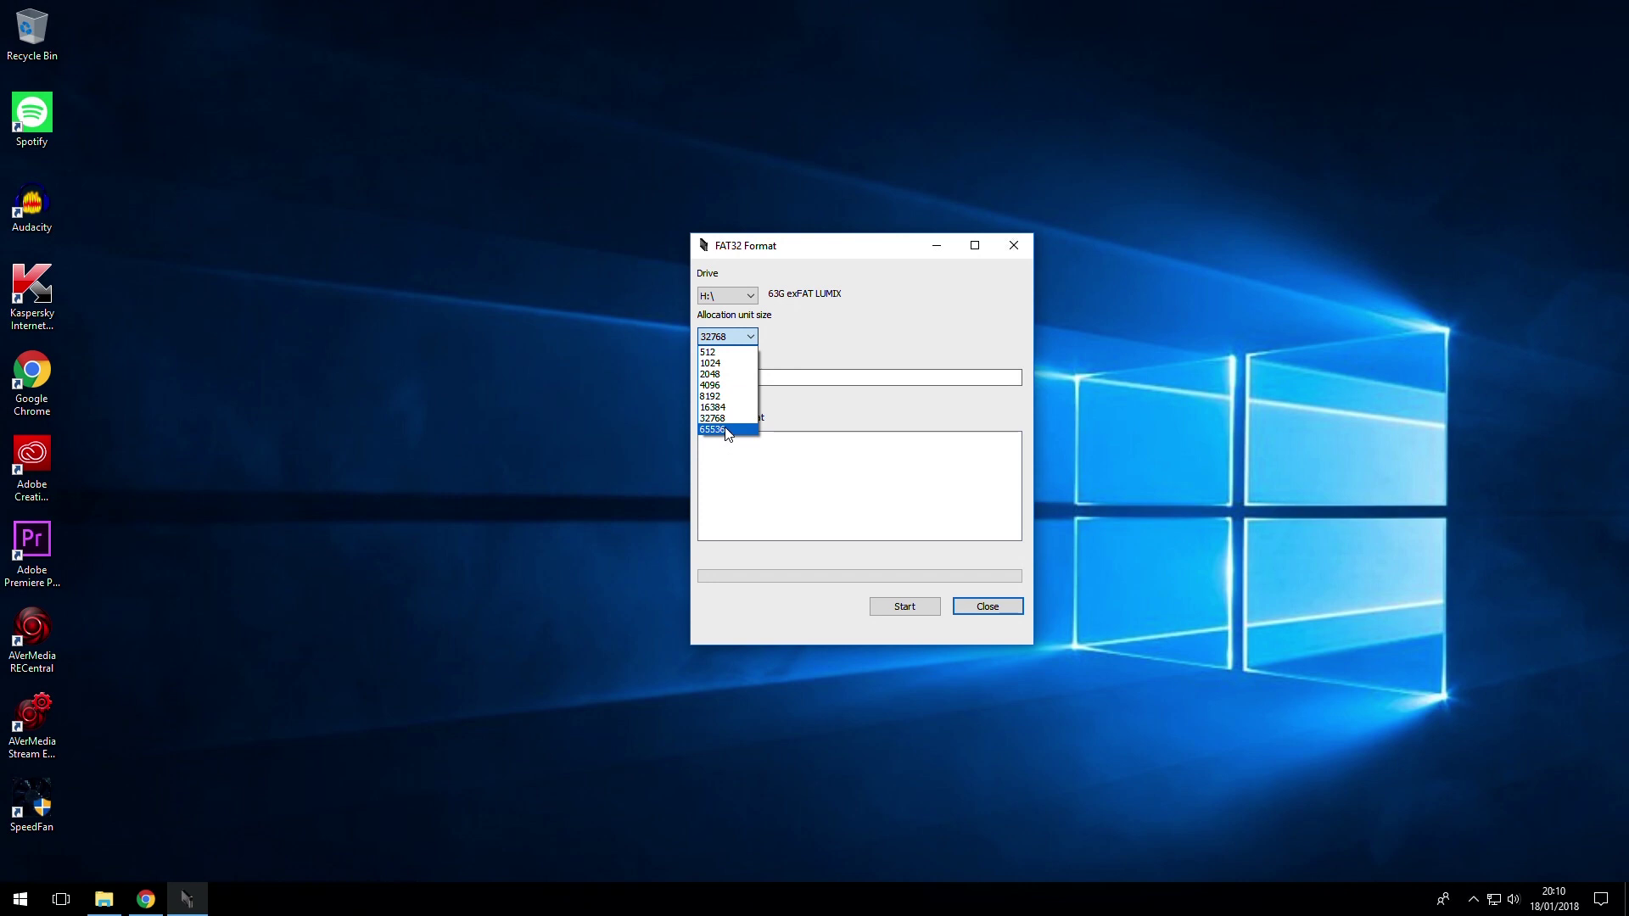
pyautogui.click(828, 320)
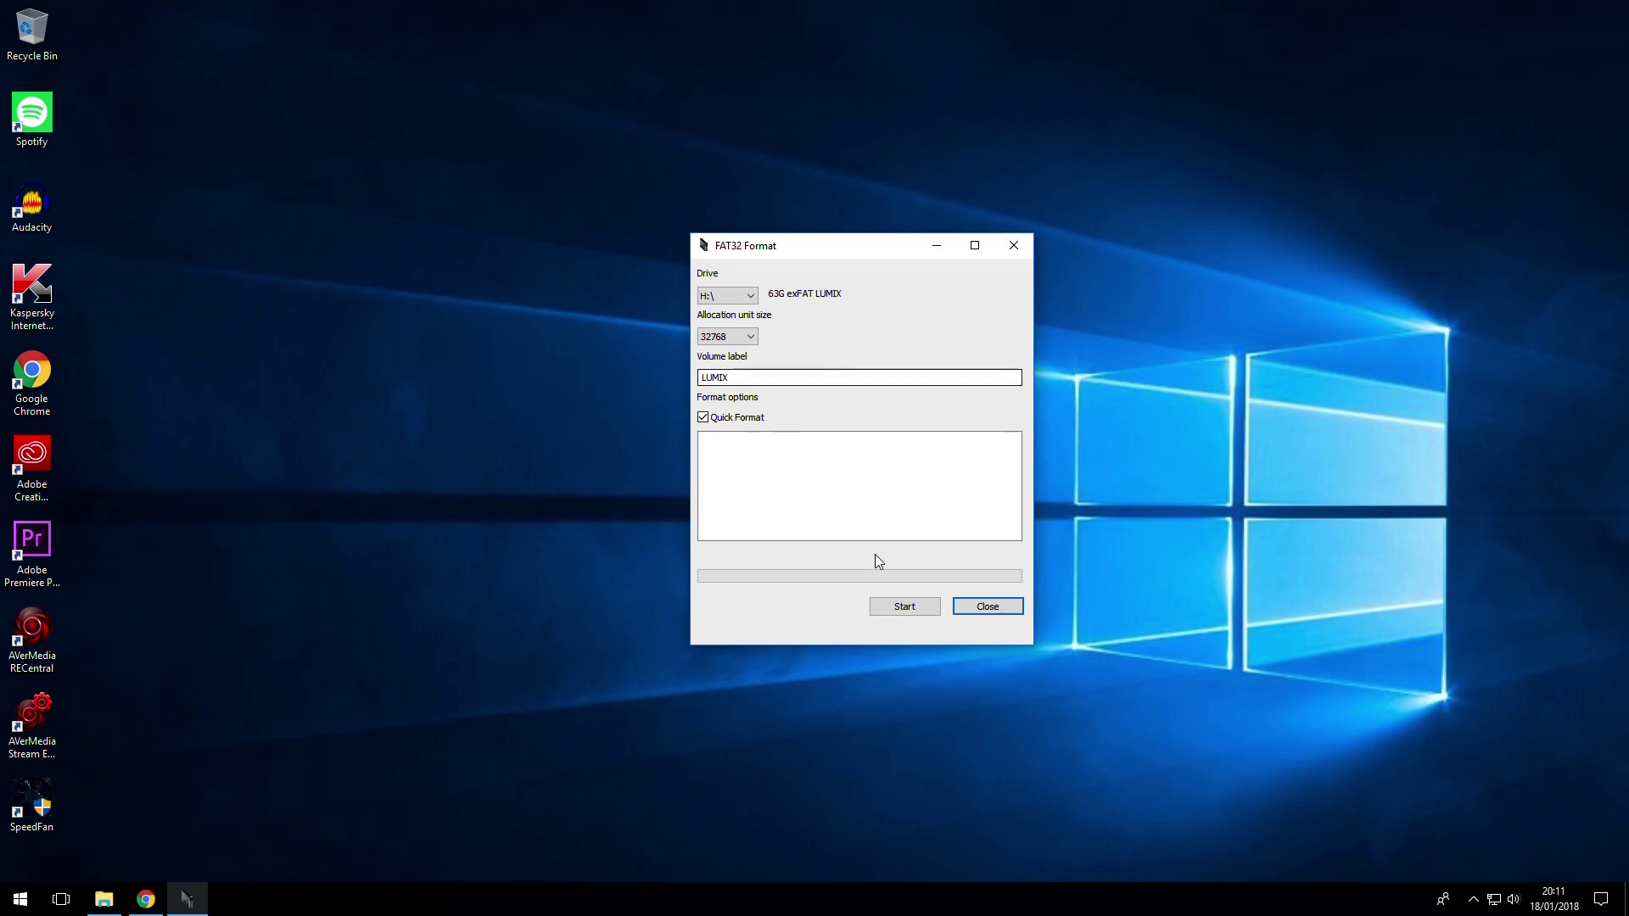
# - Start formatting H:\, confirm the erase warning, and dismiss the 'Failed to open device' error
pyautogui.click(896, 606)
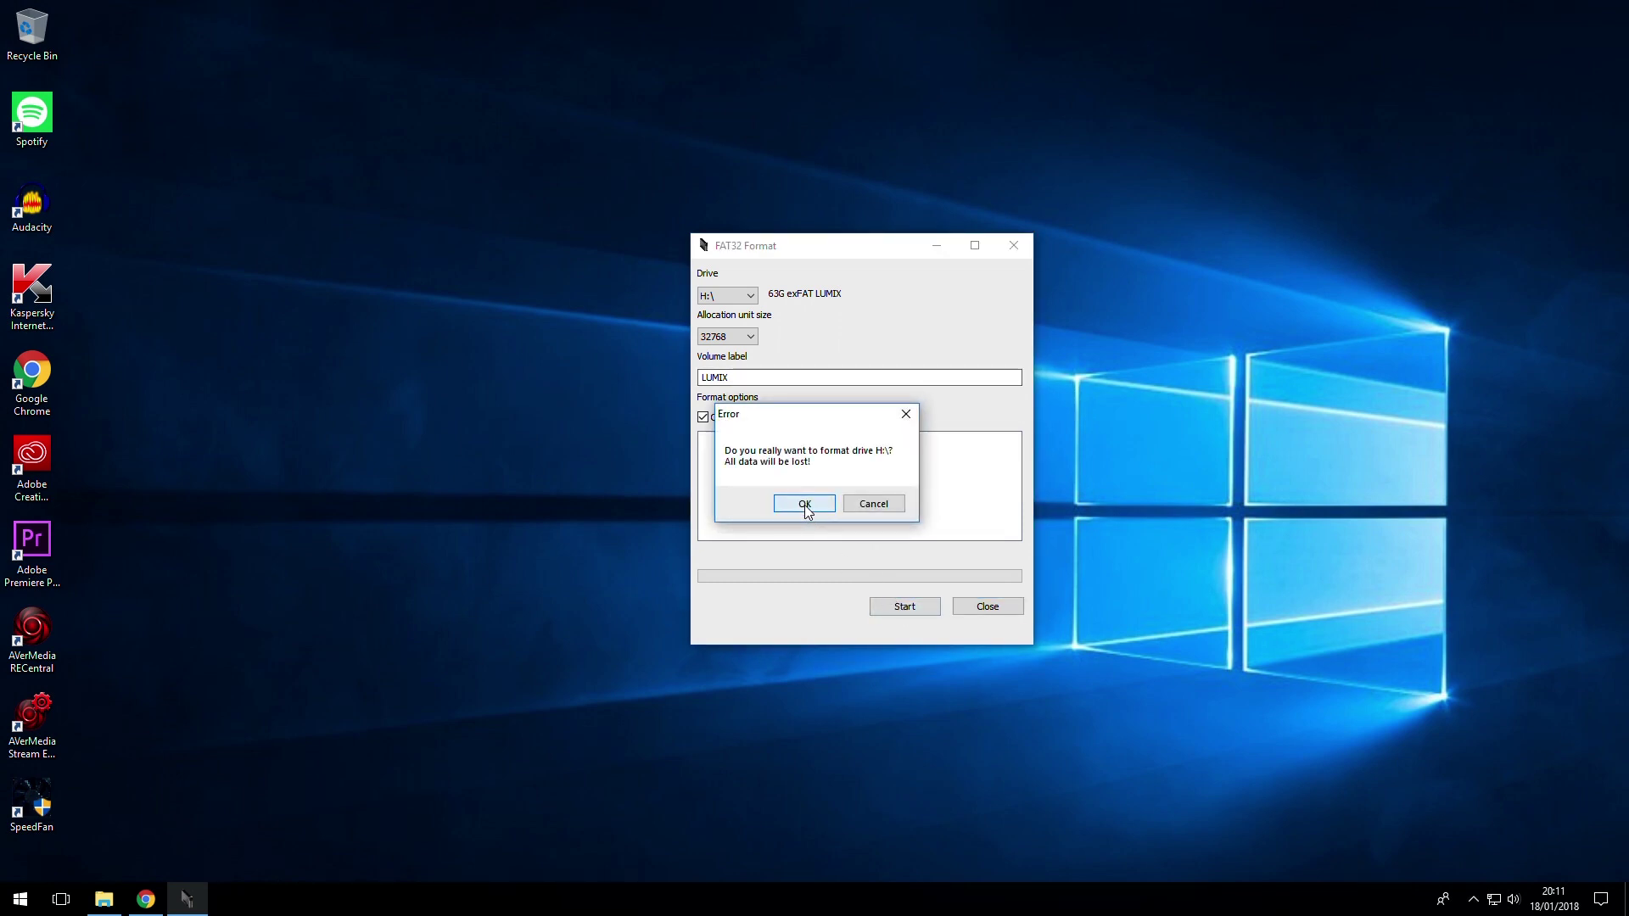
pyautogui.click(804, 504)
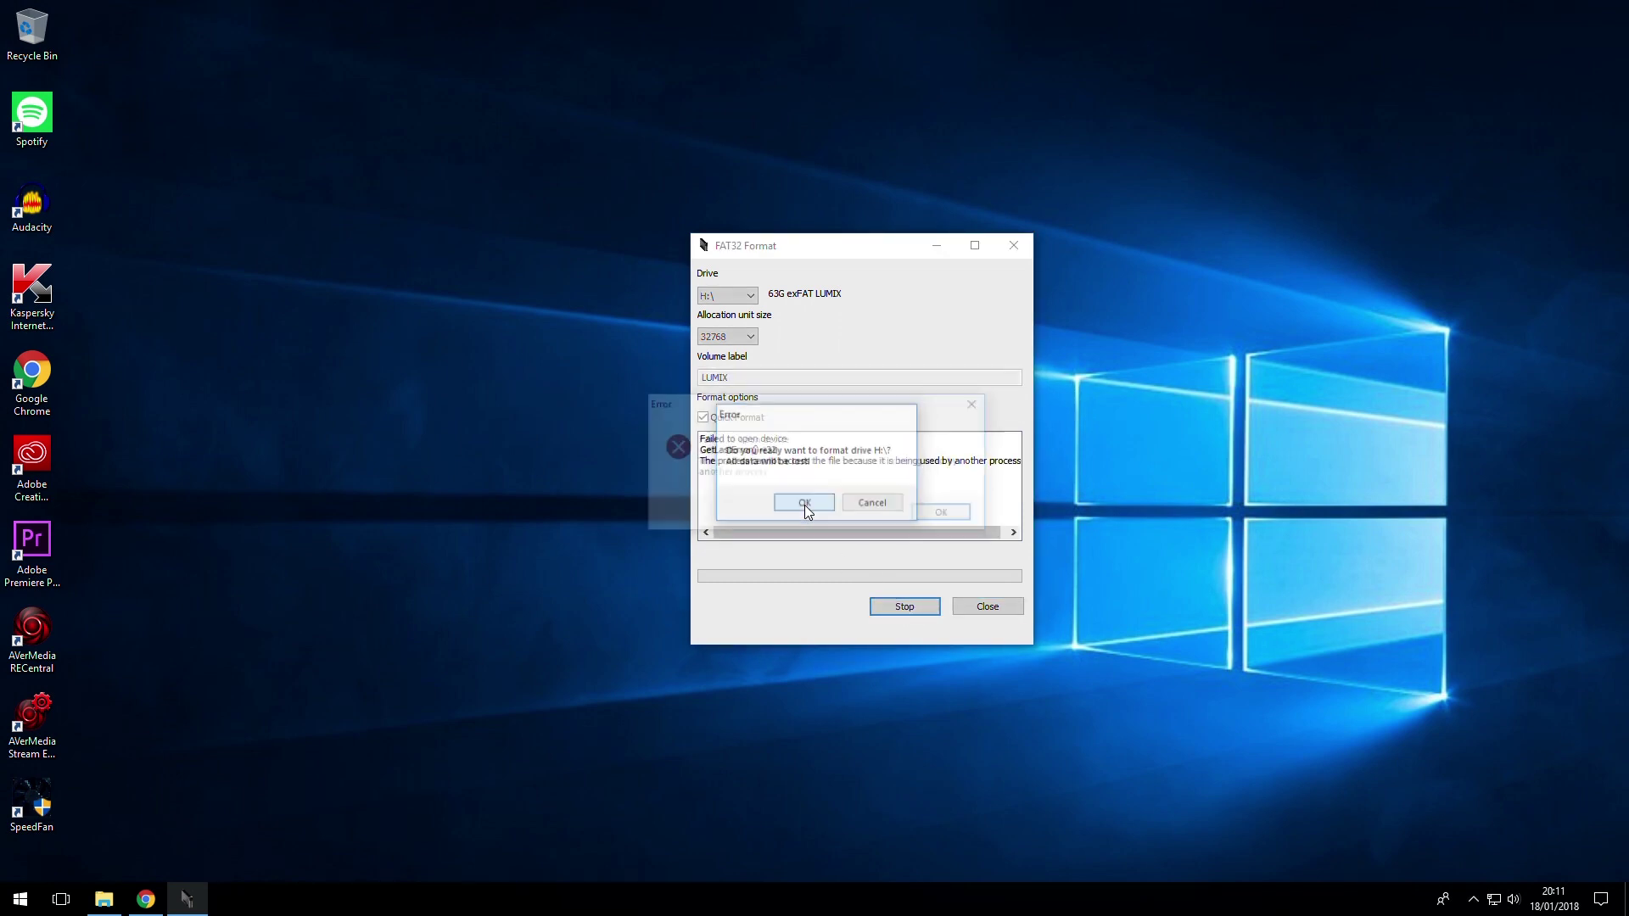
pyautogui.click(946, 516)
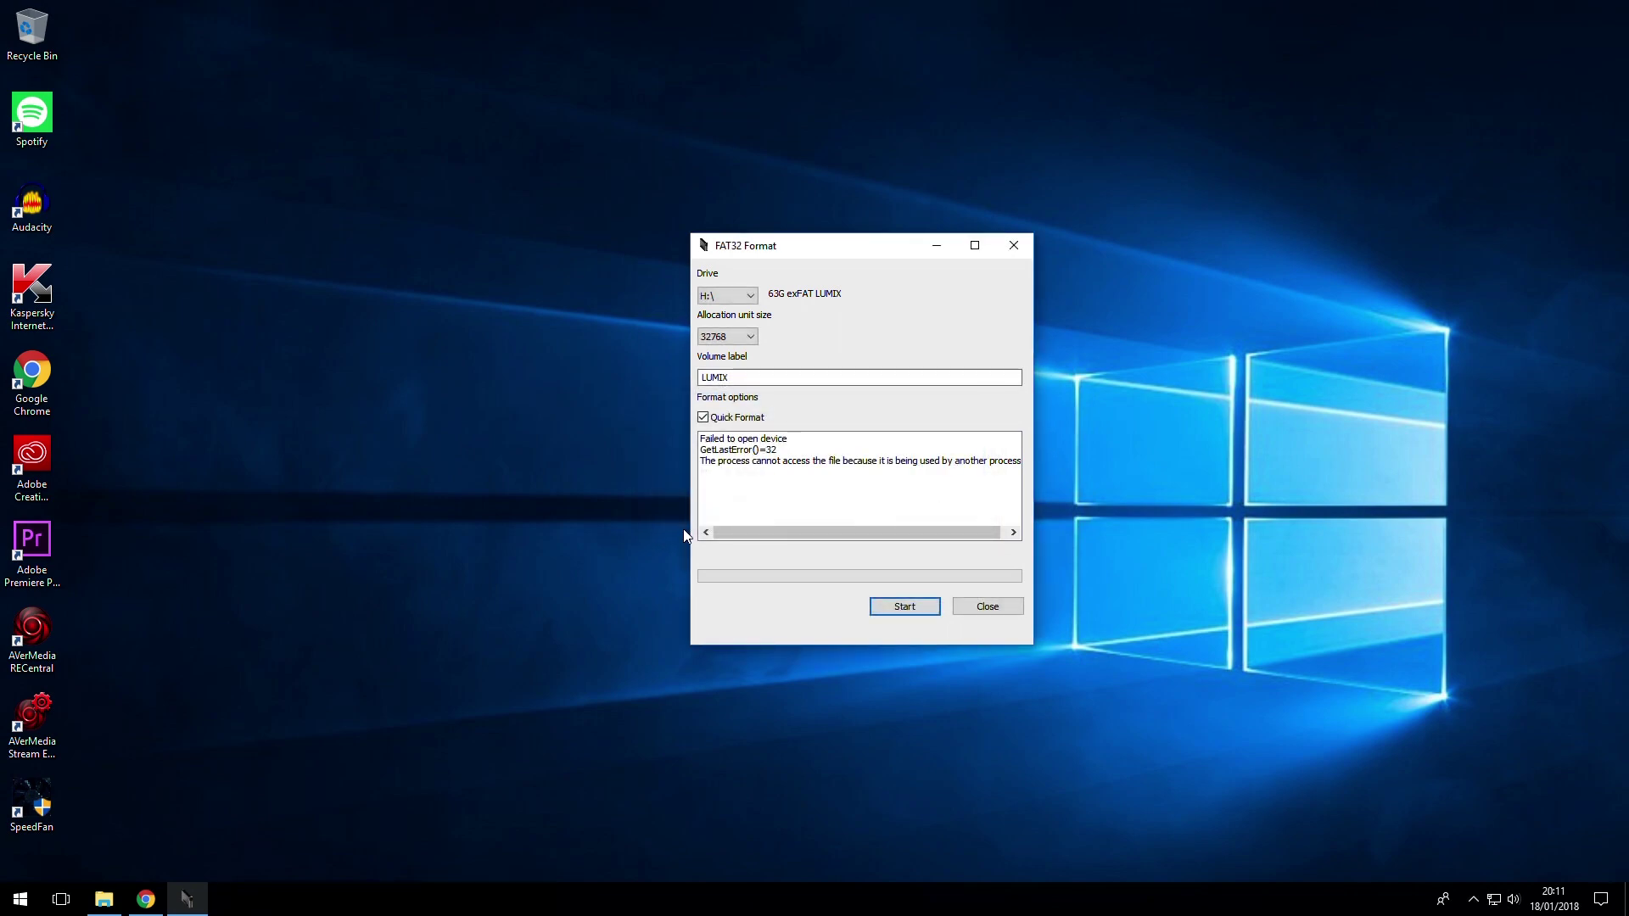
# - Retry the FAT32 format of H:\ and confirm erasing its data
pyautogui.click(103, 899)
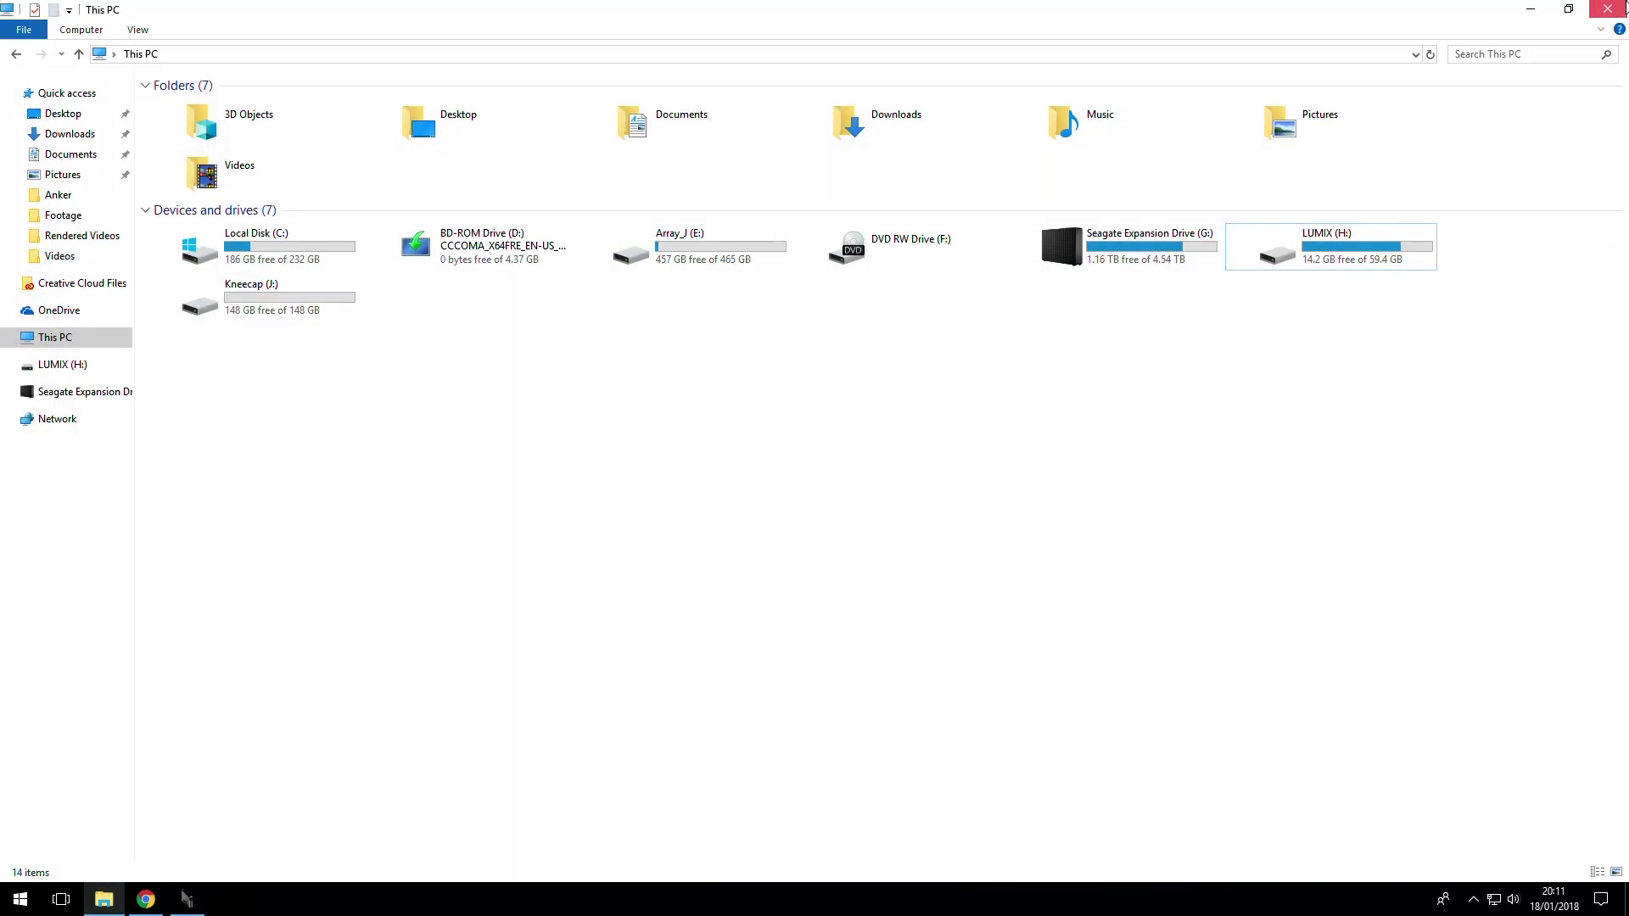
pyautogui.click(1607, 8)
pyautogui.moveTo(832, 242); pyautogui.dragTo(858, 241)
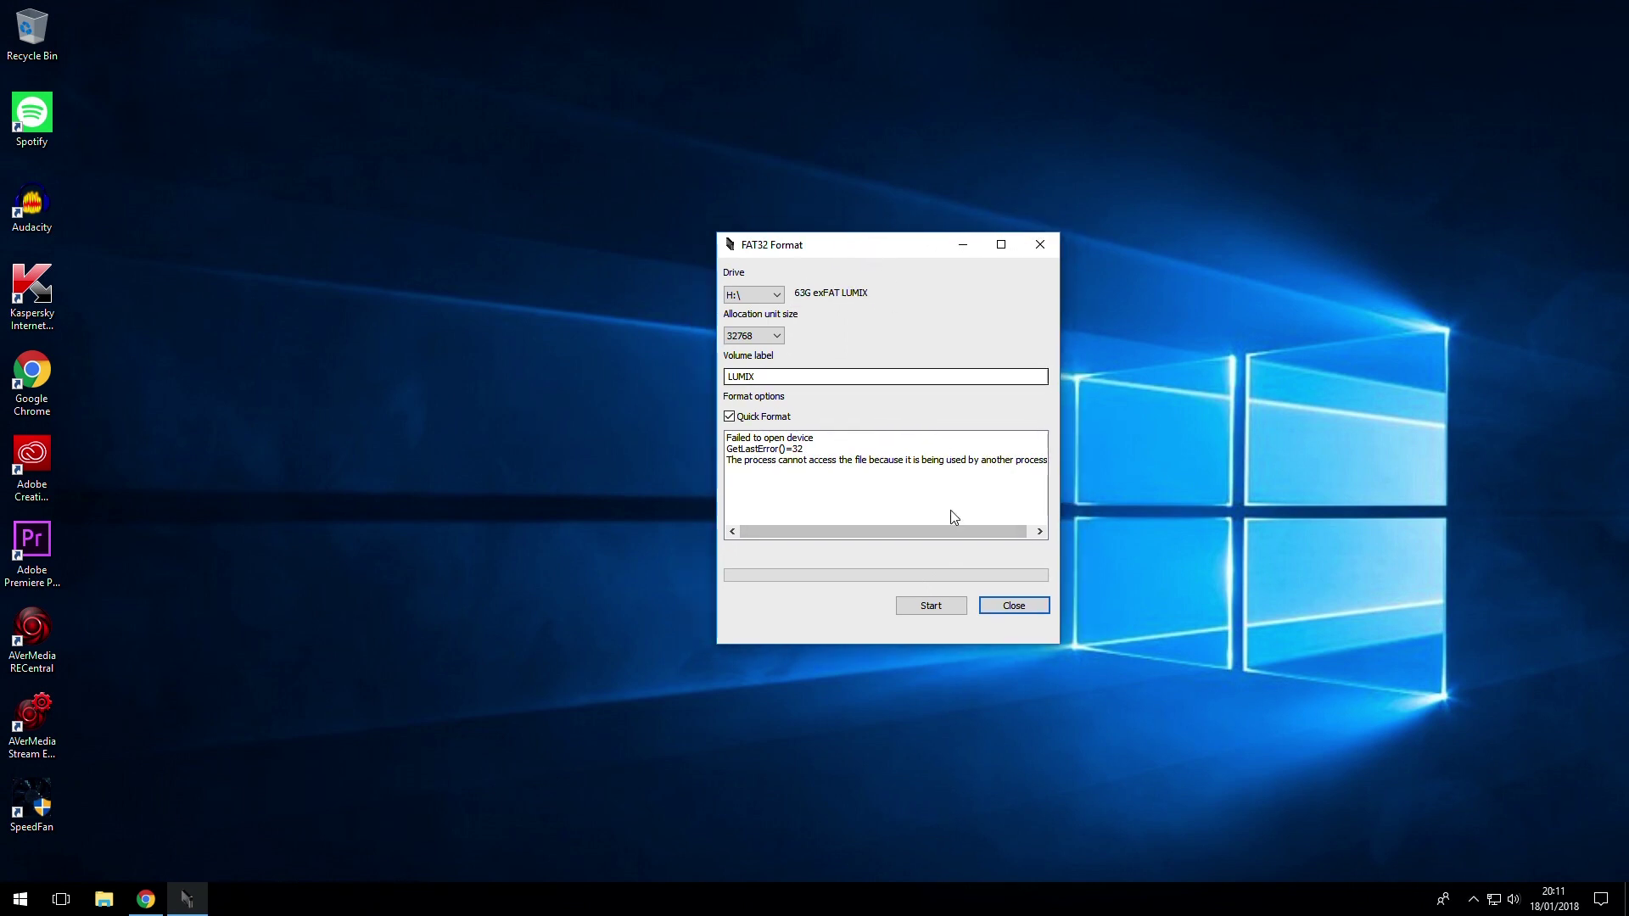
pyautogui.click(928, 609)
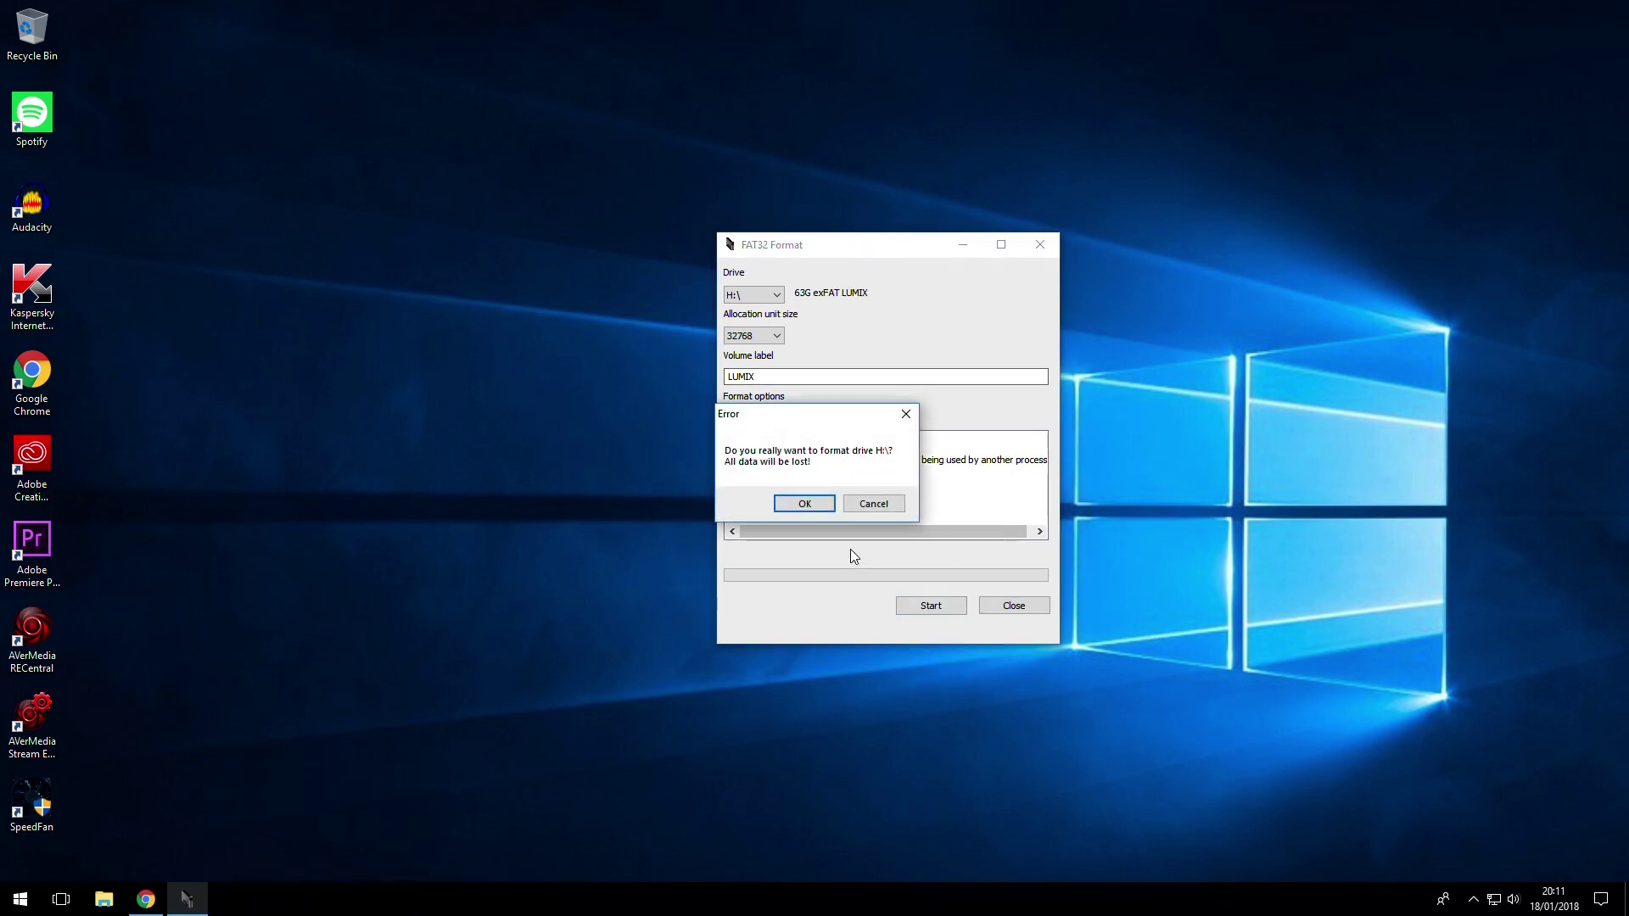
pyautogui.click(804, 504)
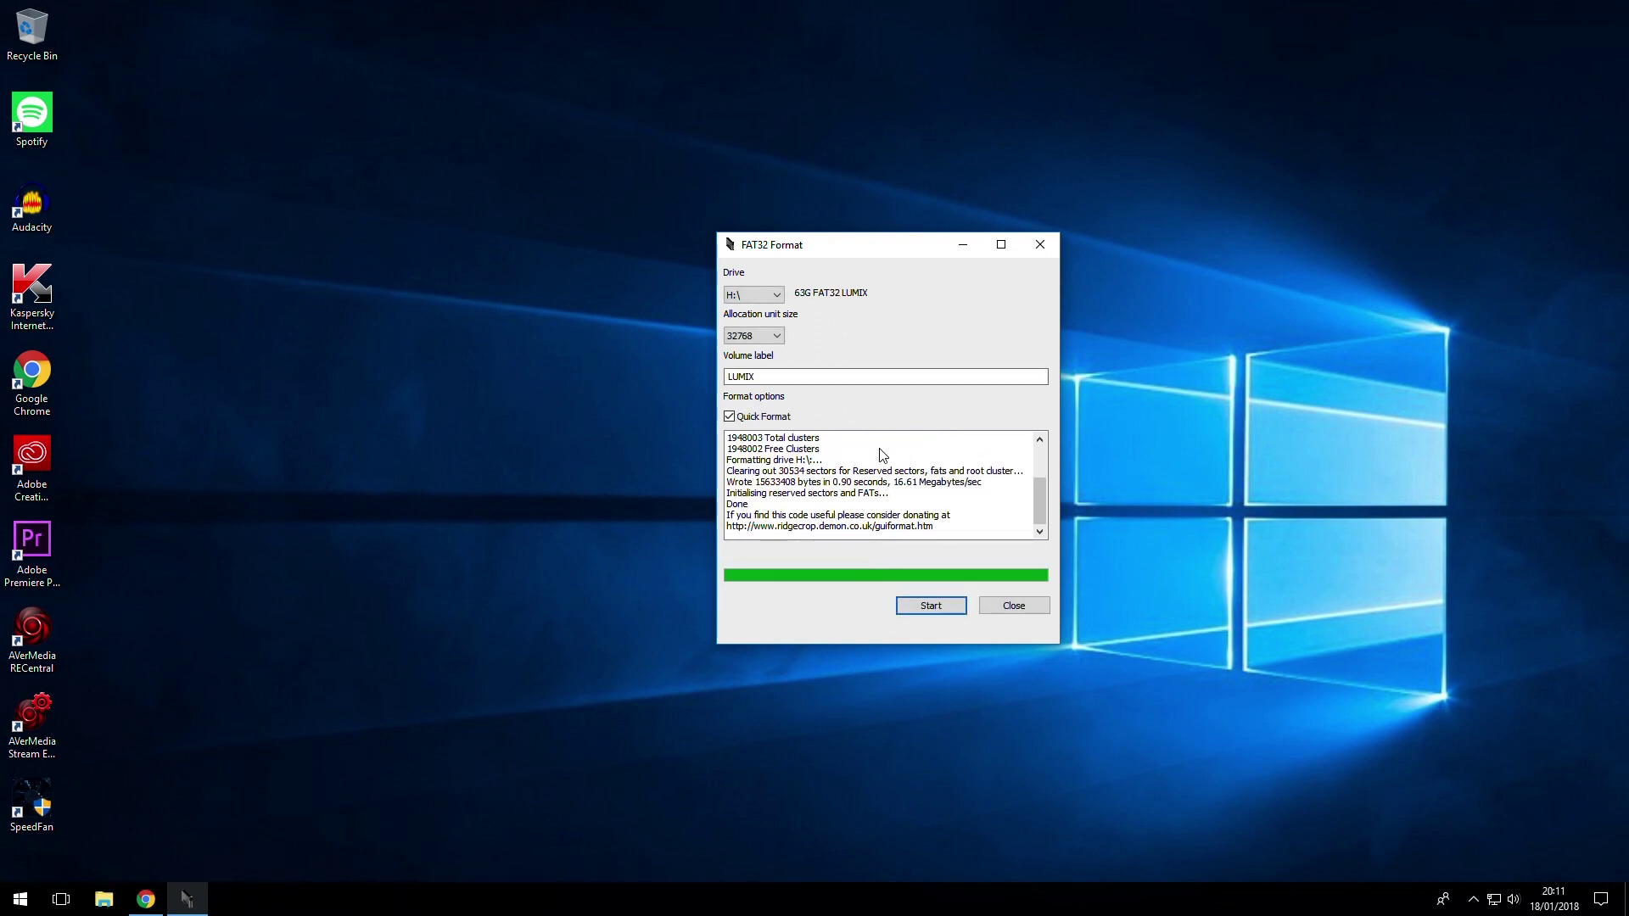
# - Close FAT32 Format and view LUMIX (H:) Properties: FAT32 file system with 59.4 GB free
pyautogui.click(1016, 605)
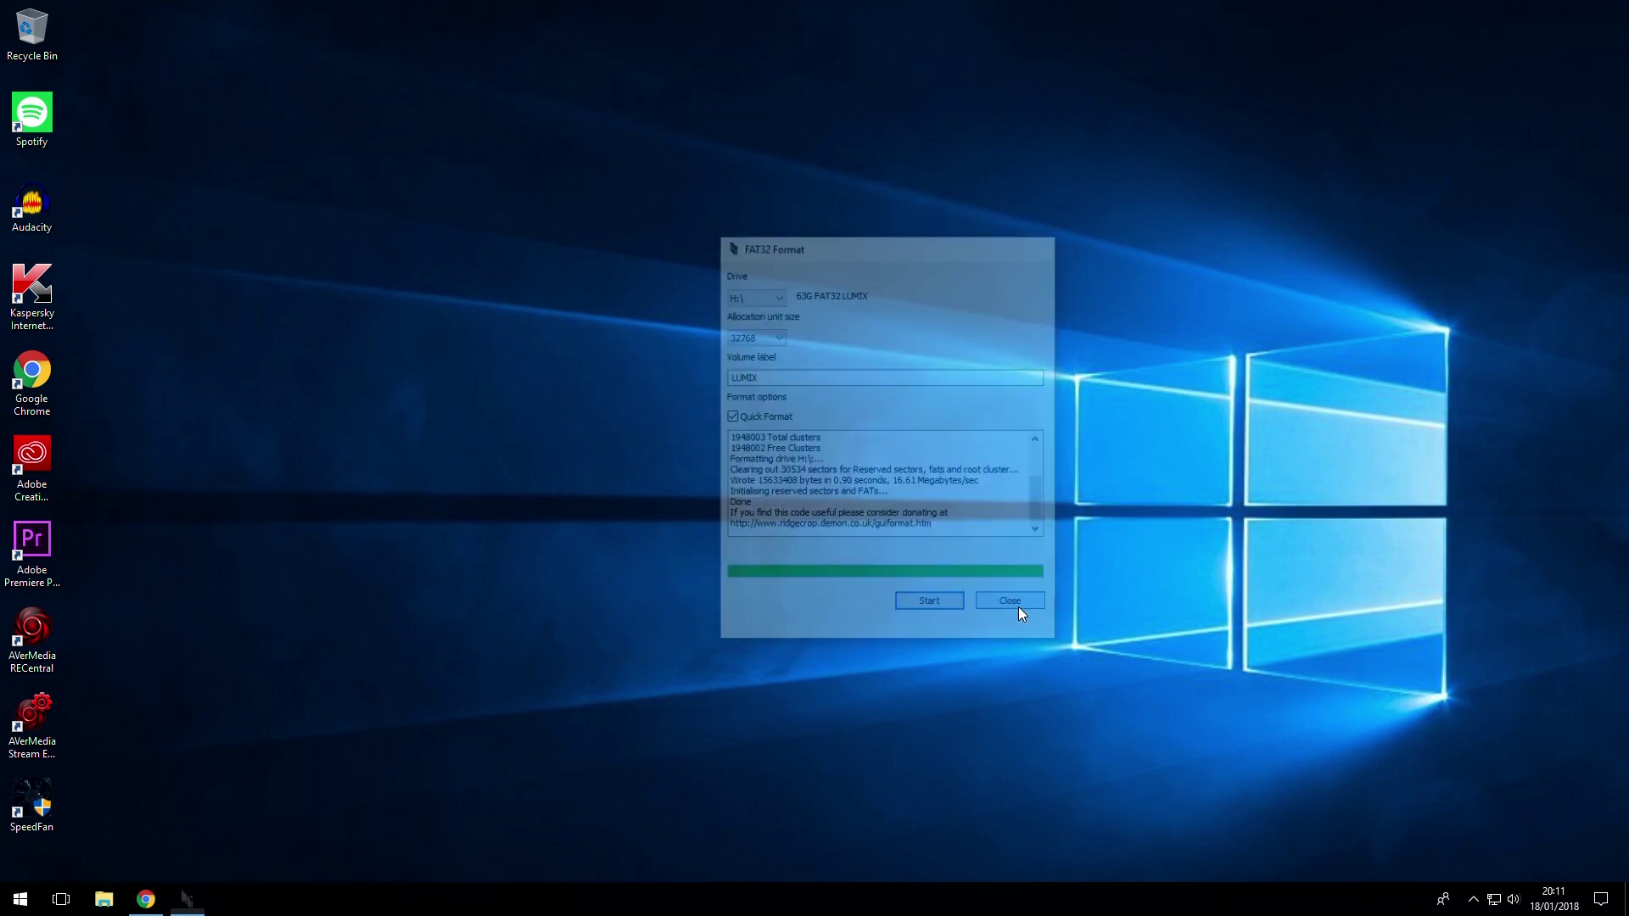
pyautogui.click(1345, 252)
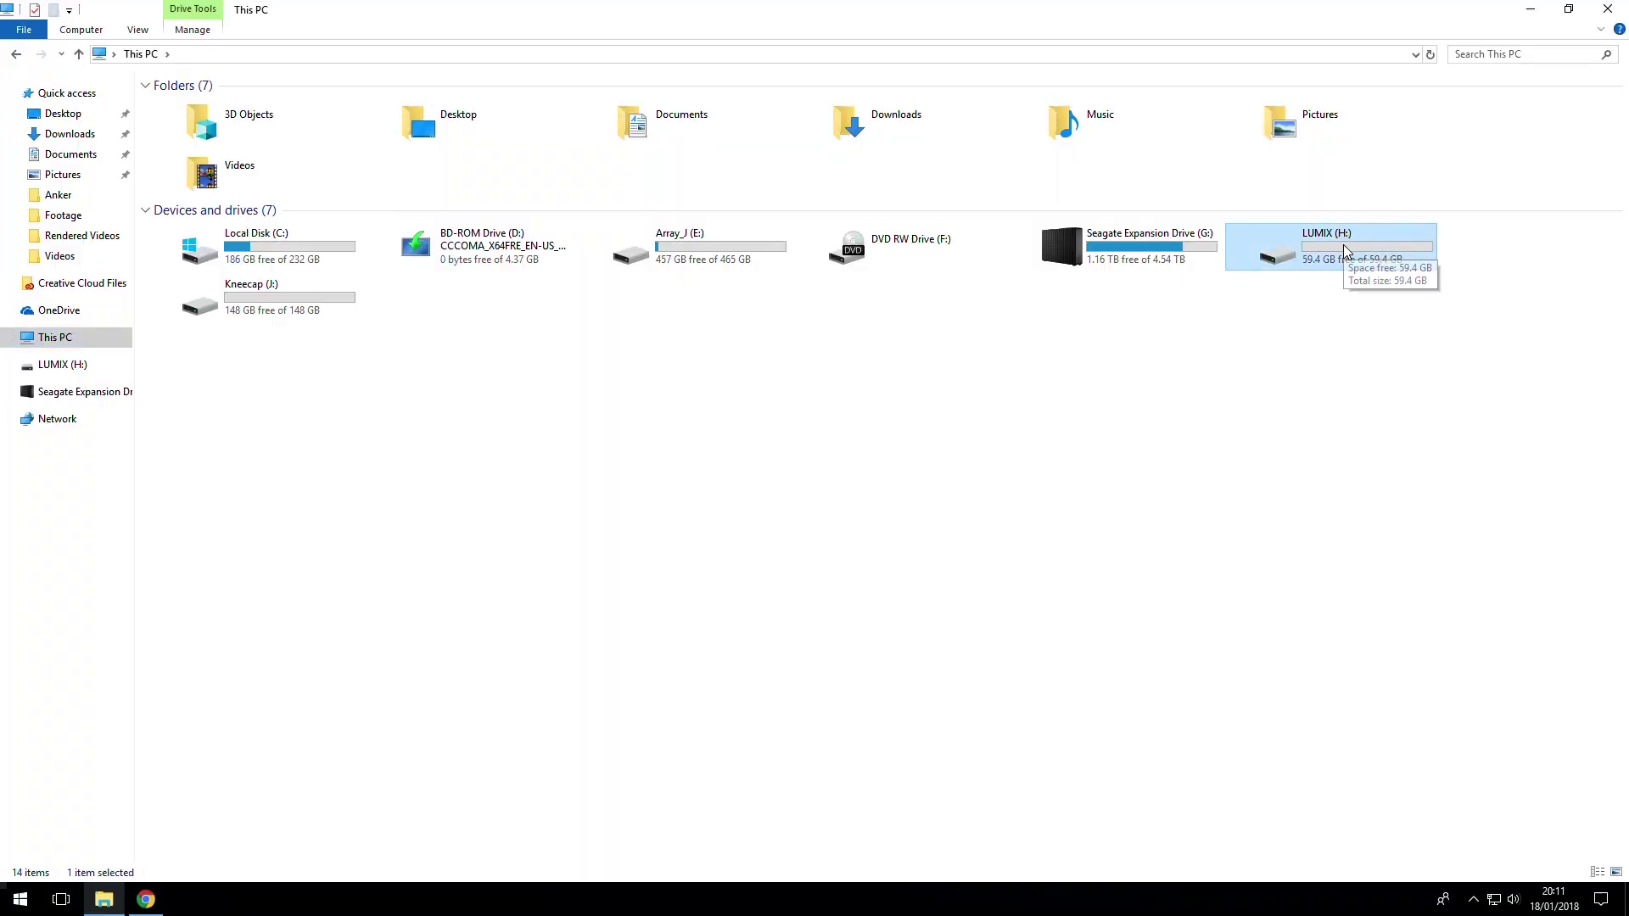
pyautogui.rightClick(1321, 239)
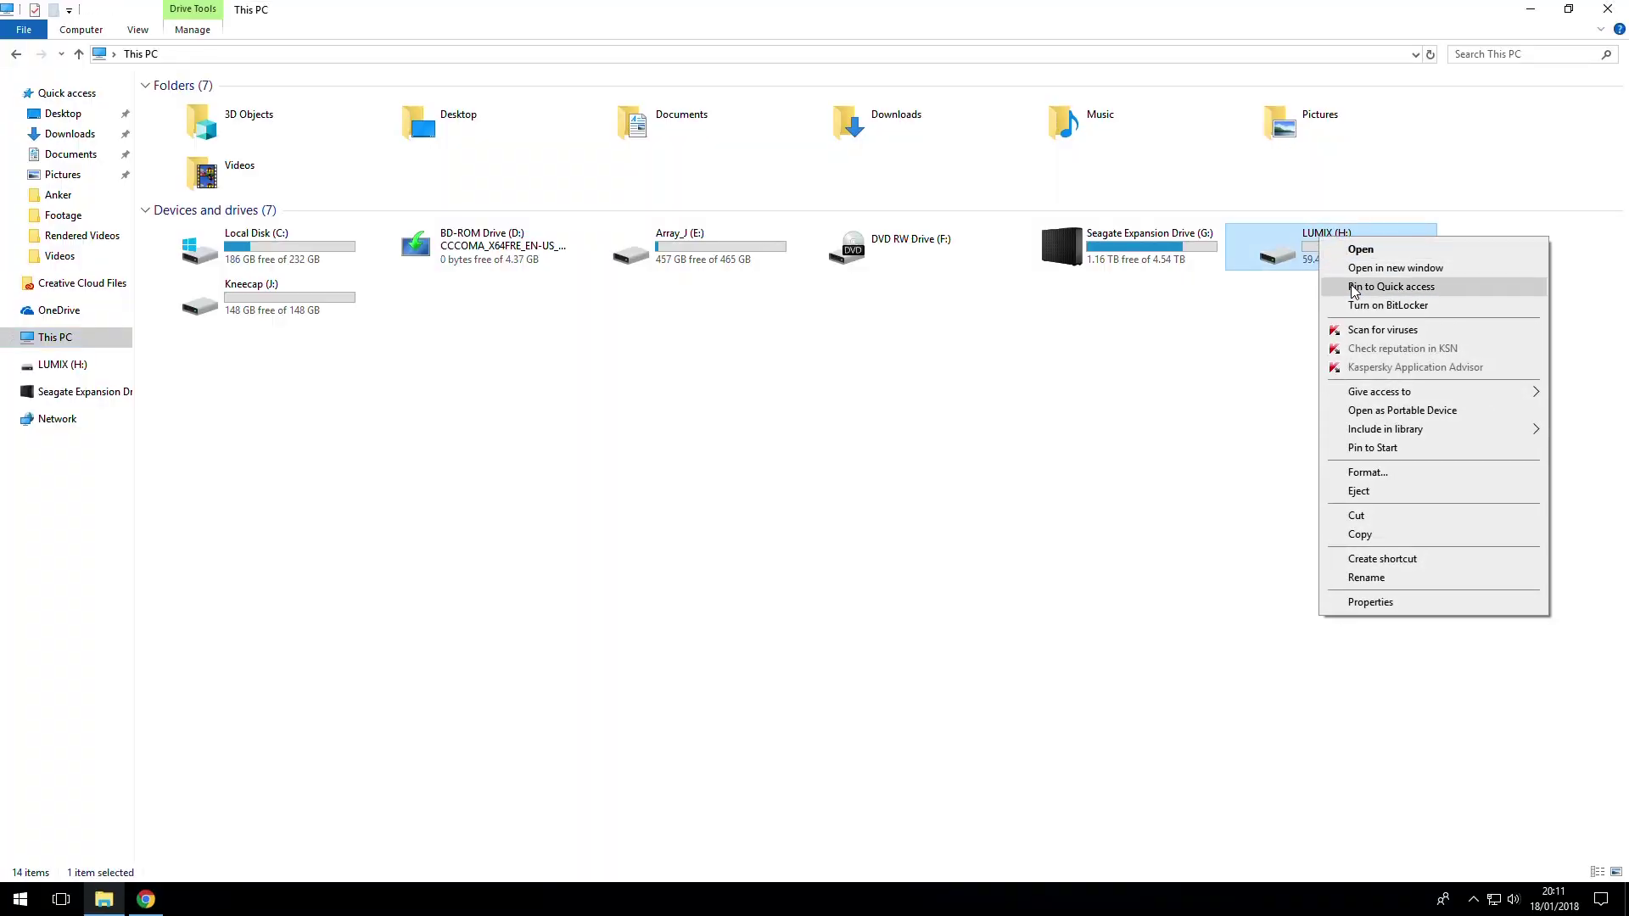
pyautogui.click(1370, 602)
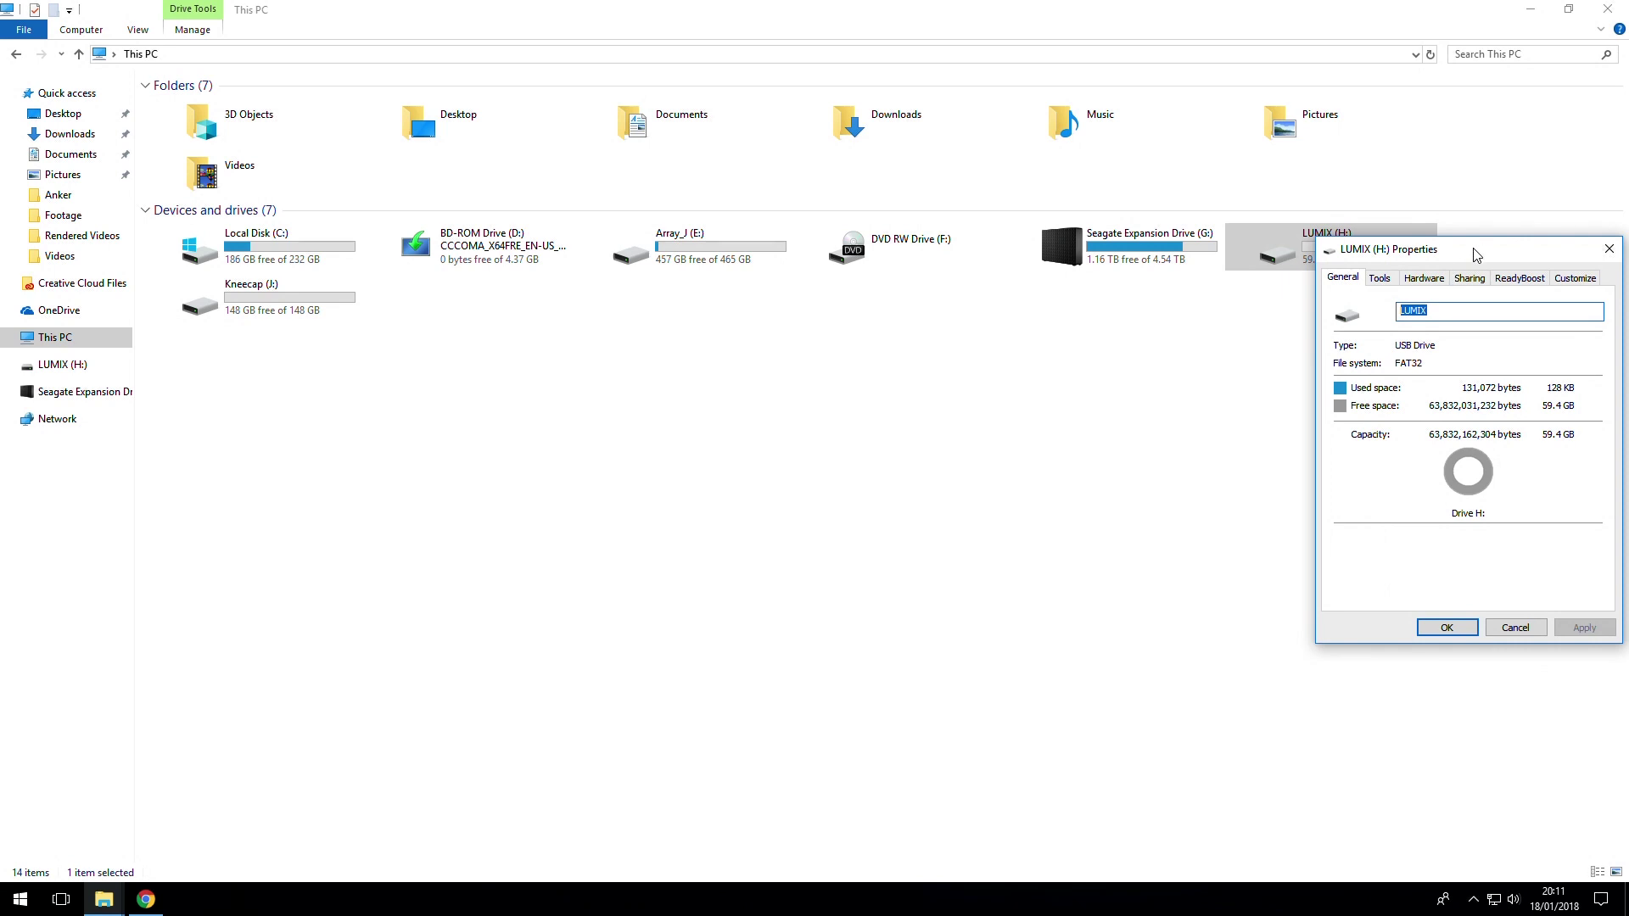
pyautogui.moveTo(1473, 255); pyautogui.dragTo(765, 346)
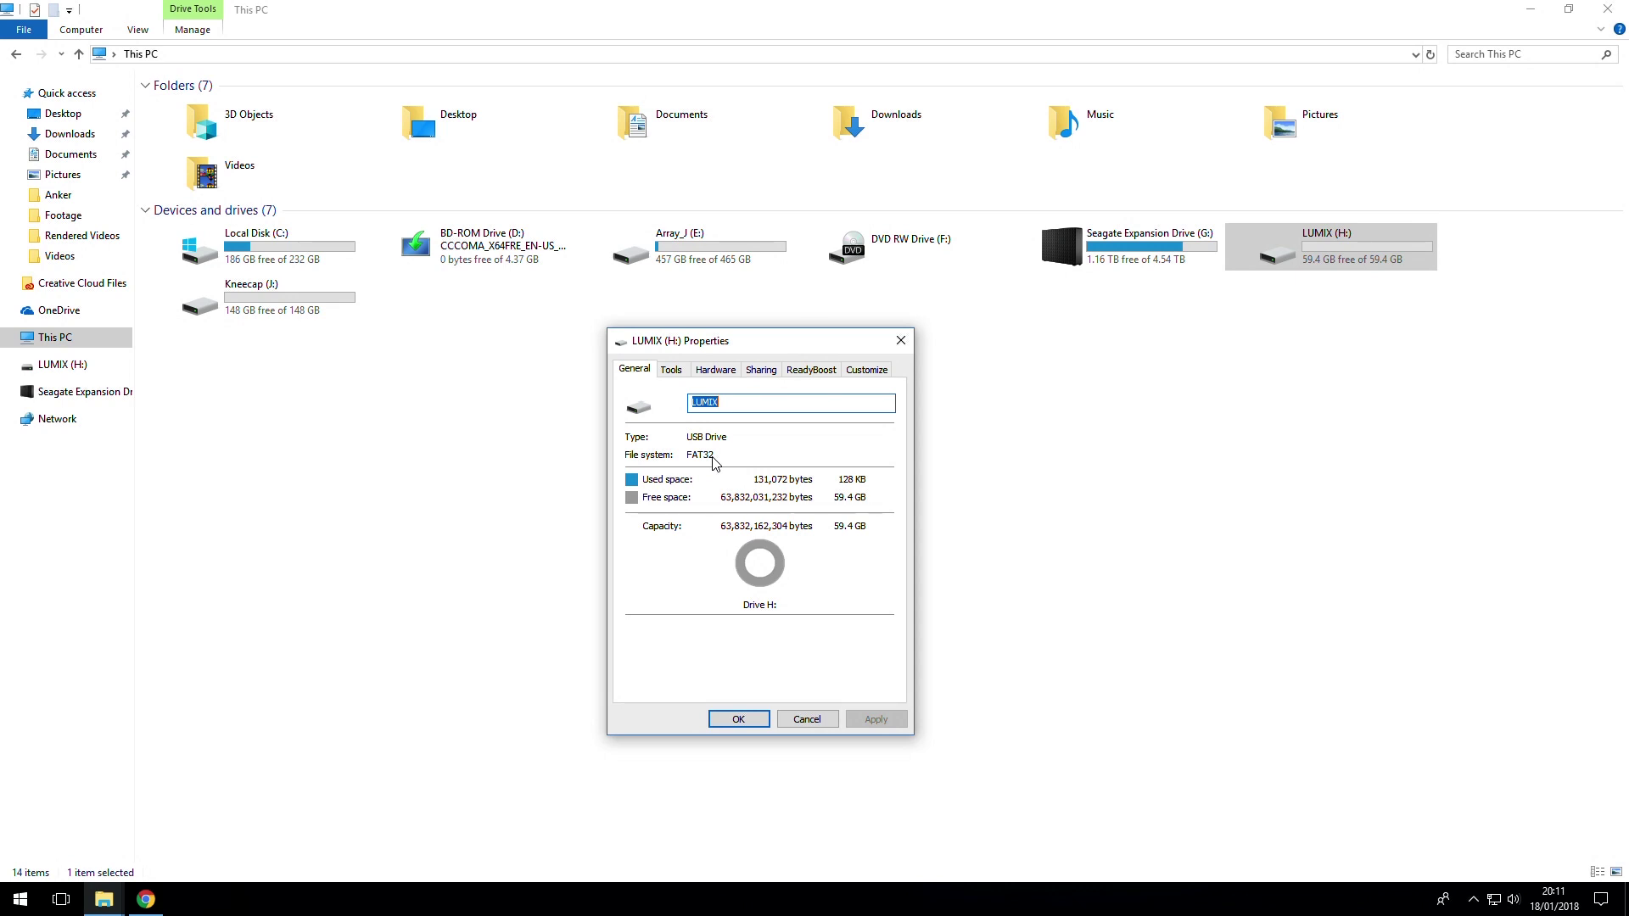
# - Dismiss the Properties dialog and open LUMIX (H:), which is now empty
pyautogui.click(738, 718)
pyautogui.doubleClick(1321, 243)
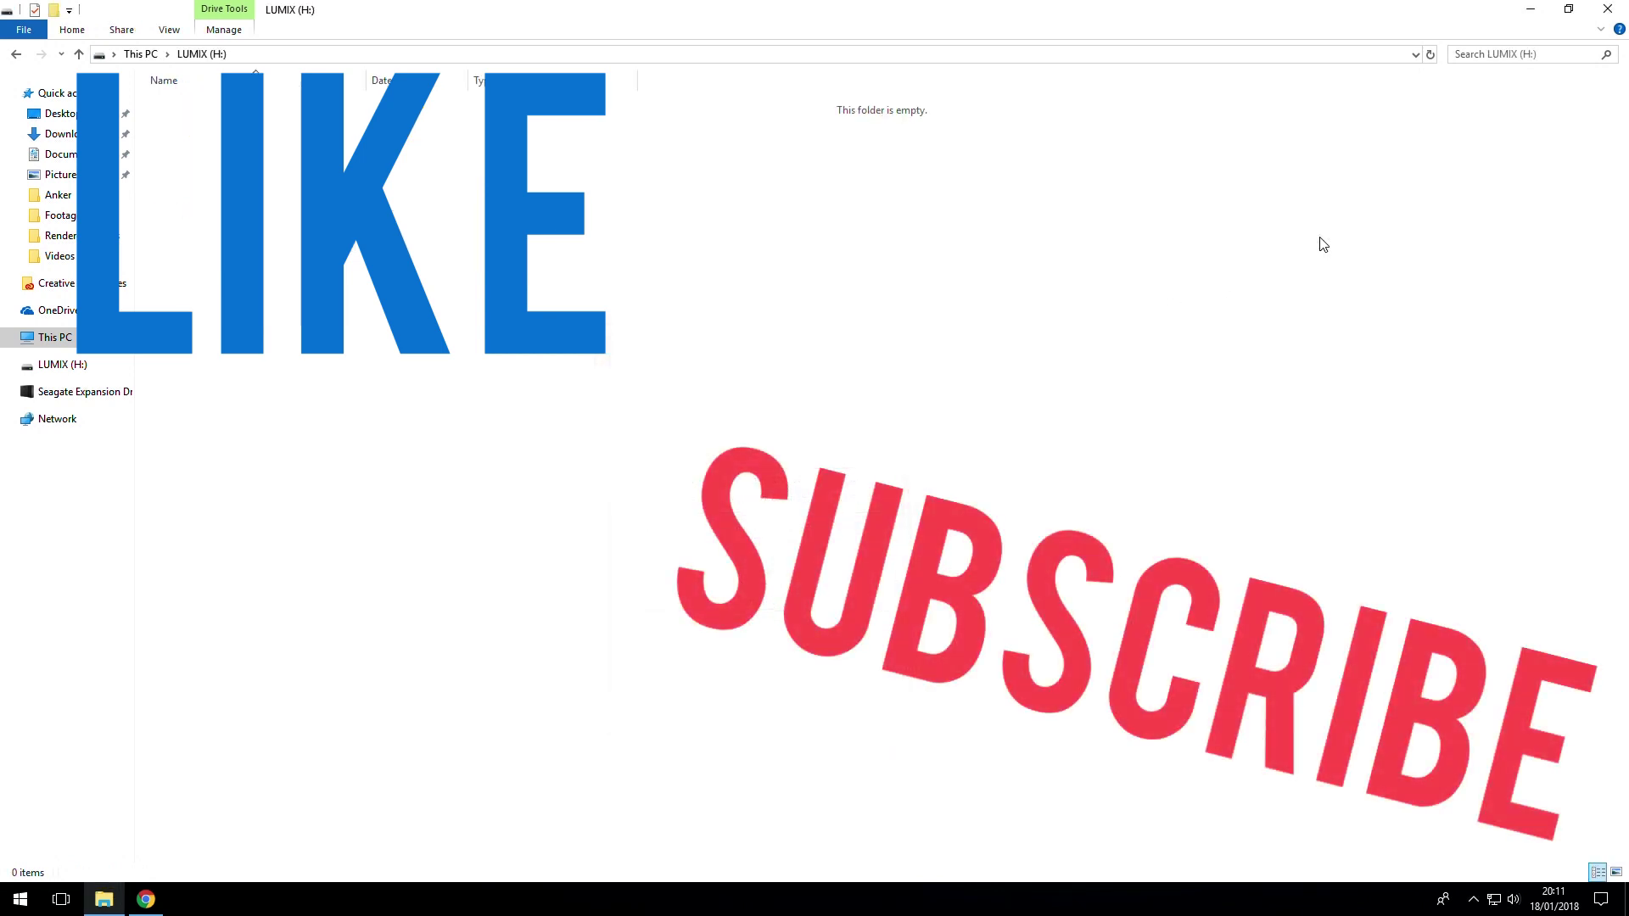
pyautogui.moveTo(687, 12); pyautogui.dragTo(862, 8)
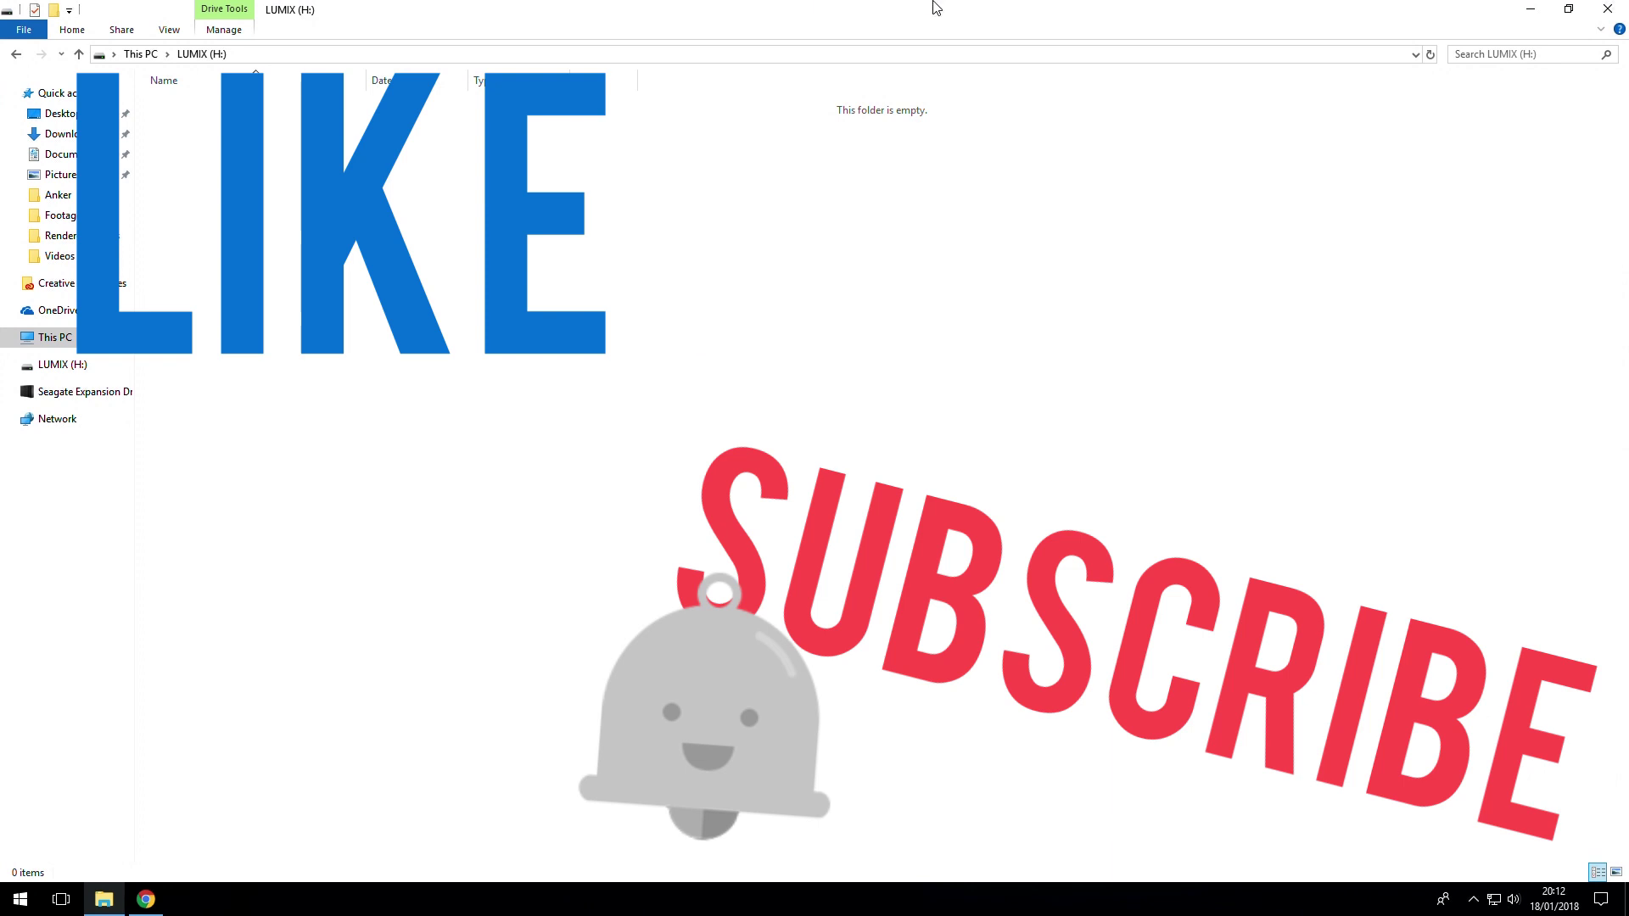